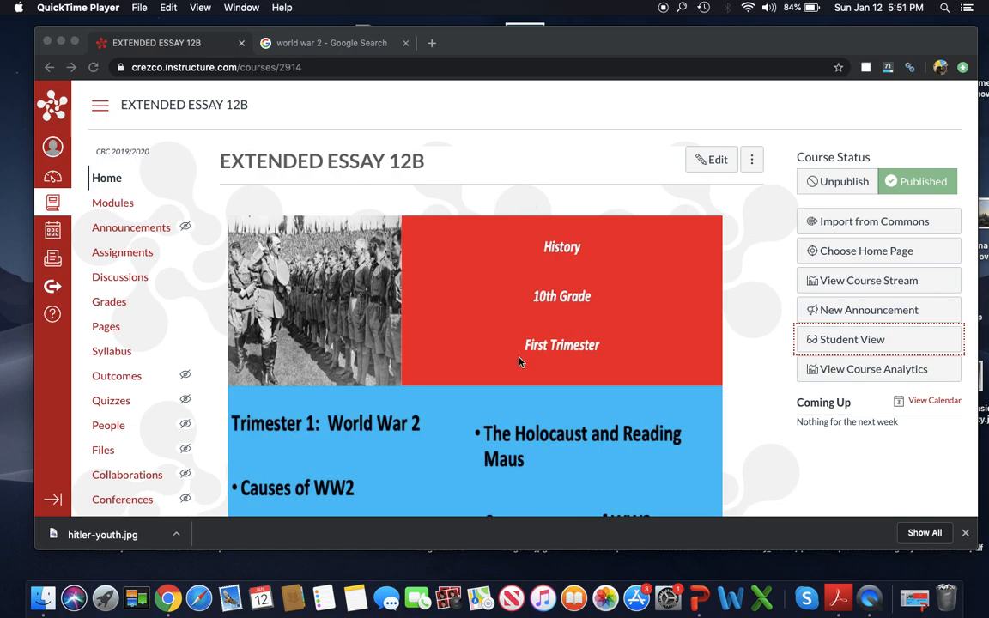
- Look over the course home page and open the course's Modules page
scroll(519, 361, "down", 2)
scroll(518, 361, "up", 3)
left_click(122, 201)
left_click(126, 207)
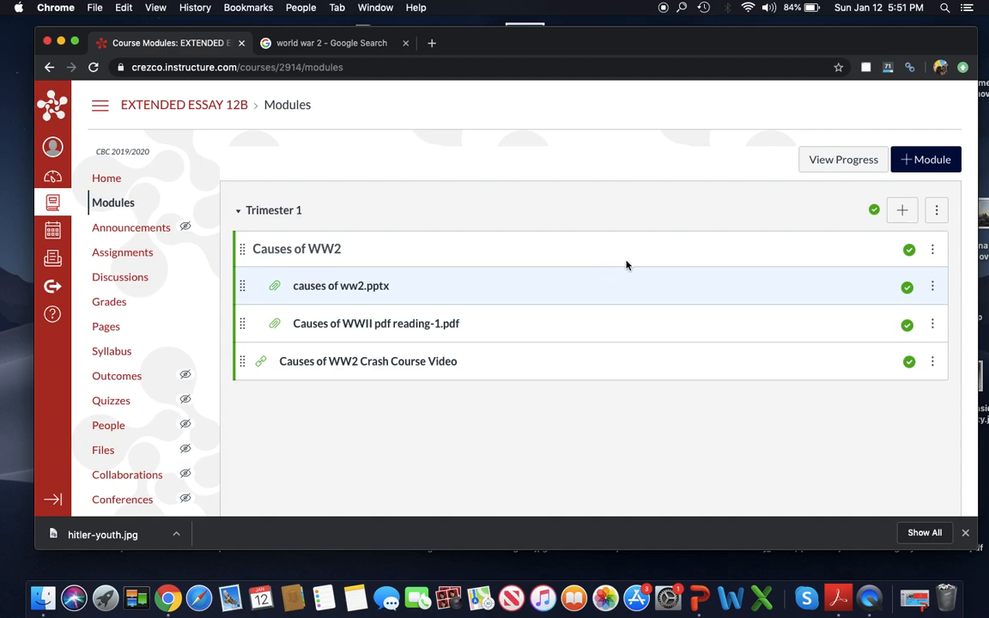
- Add a new assignment named "Reading Homework 1" to the Trimester 1 module
left_click(903, 212)
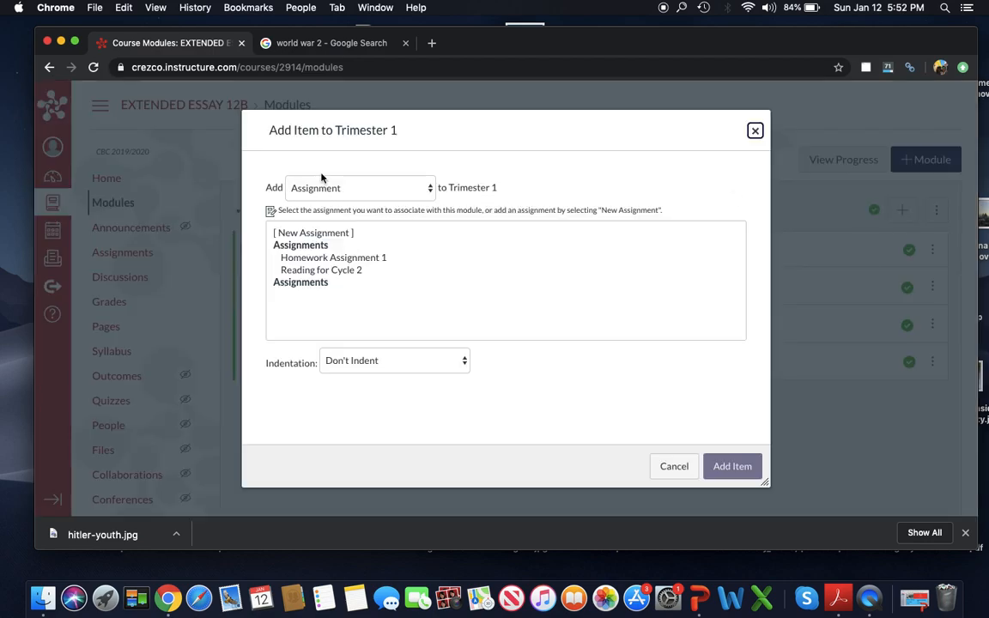
left_click(358, 188)
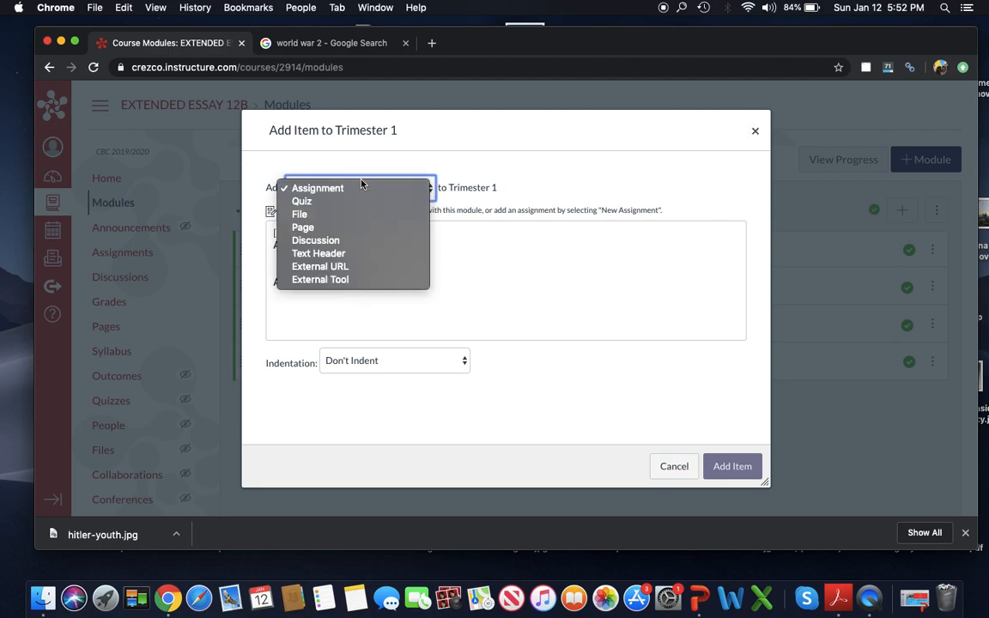
left_click(386, 186)
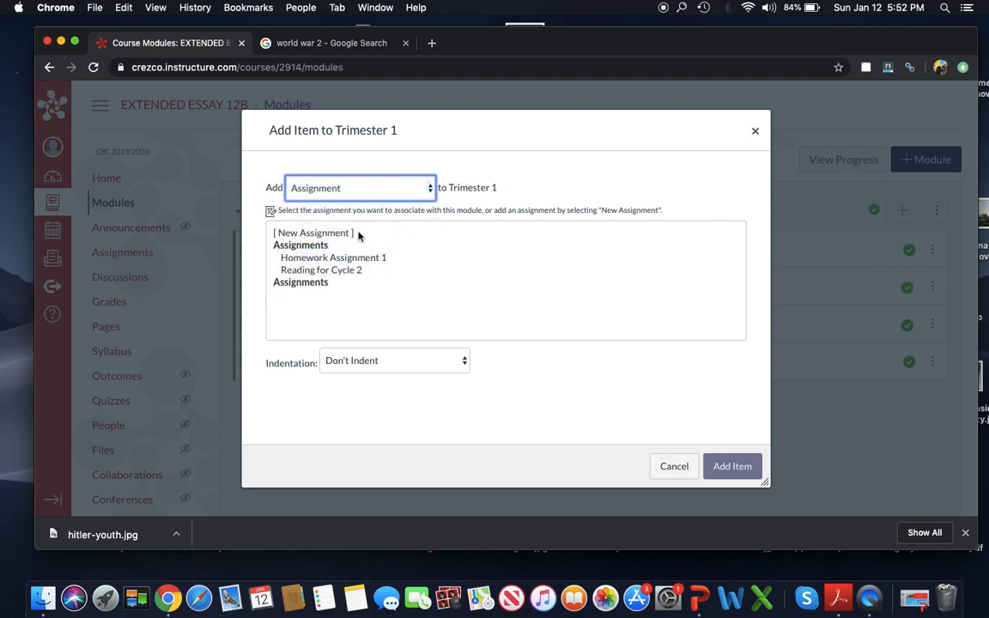
left_click(358, 234)
left_click(370, 365)
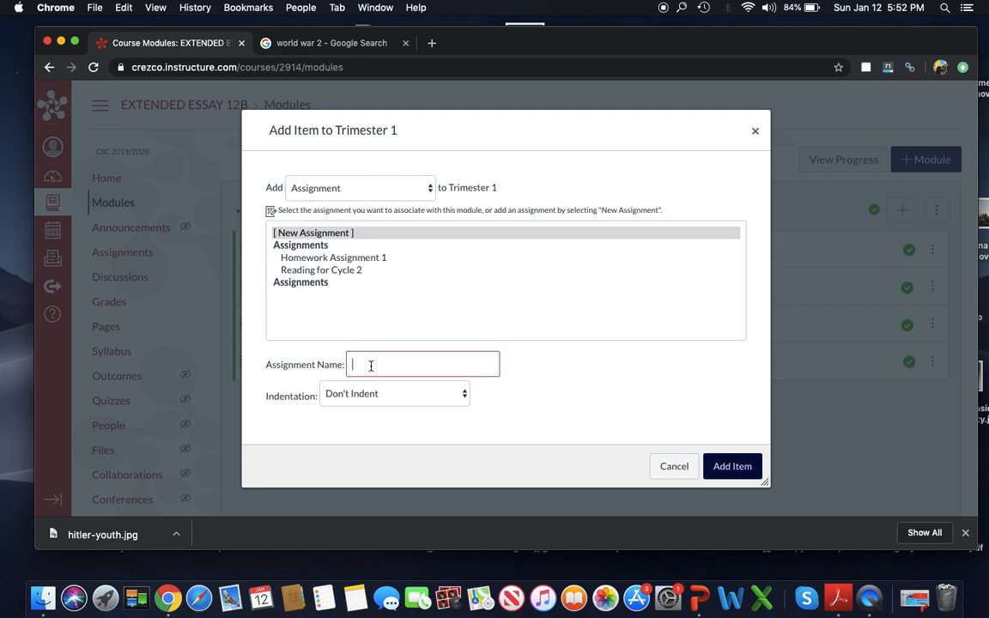
type("Reading")
type(" Homewod")
key("BackSpace")
type("rk 1")
left_click(727, 472)
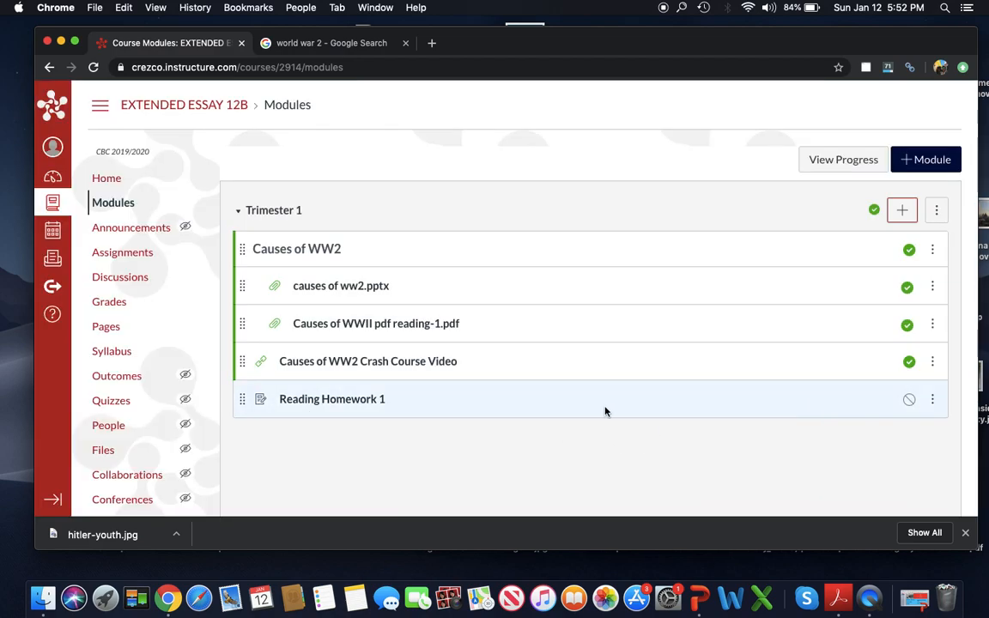
- Open the Reading Homework 1 assignment for editing, ready to write its description
left_click(339, 401)
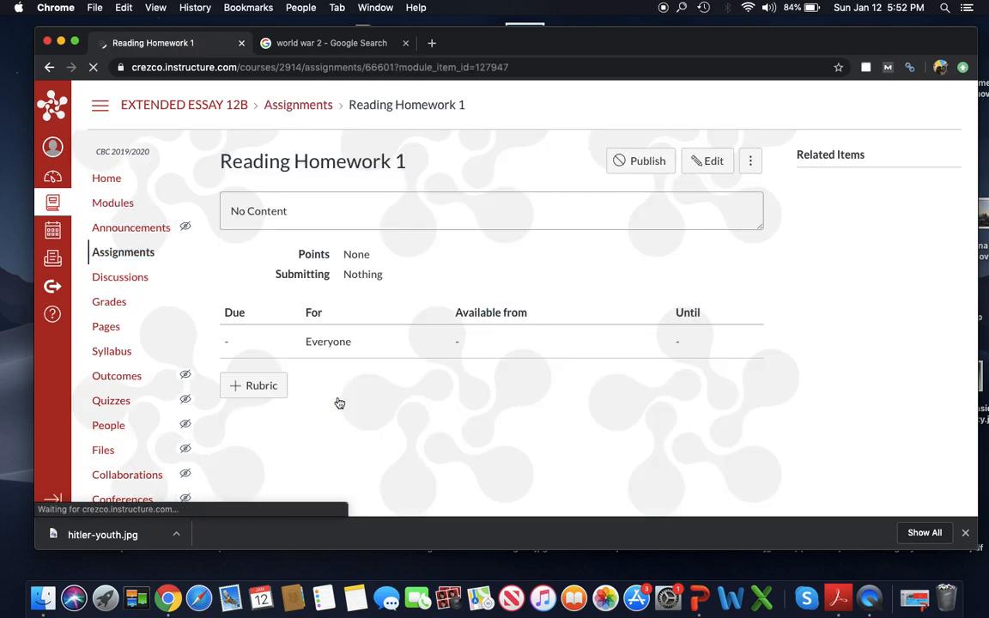
left_click(710, 164)
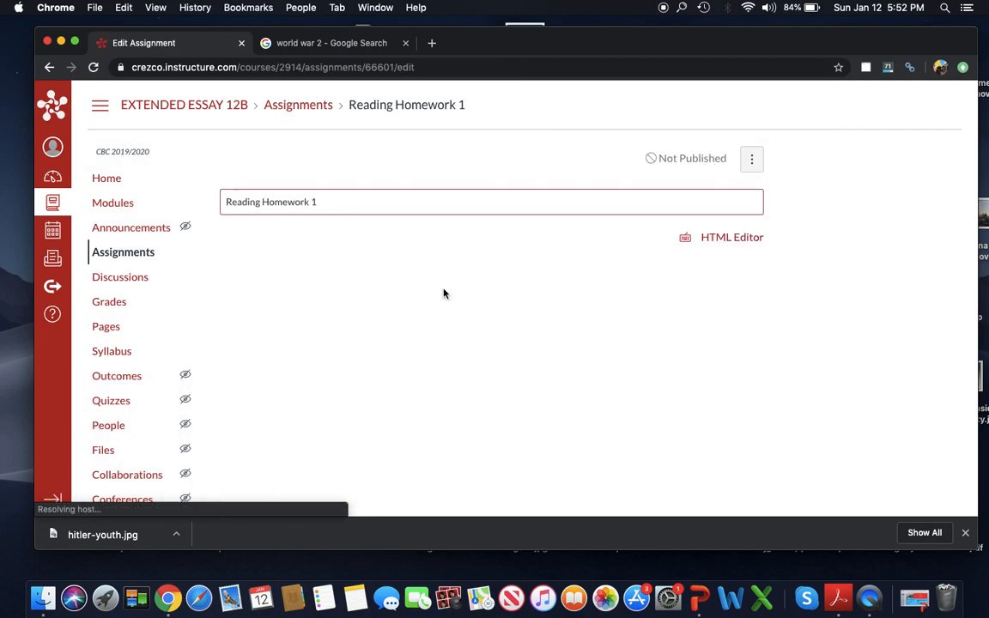
left_click(400, 324)
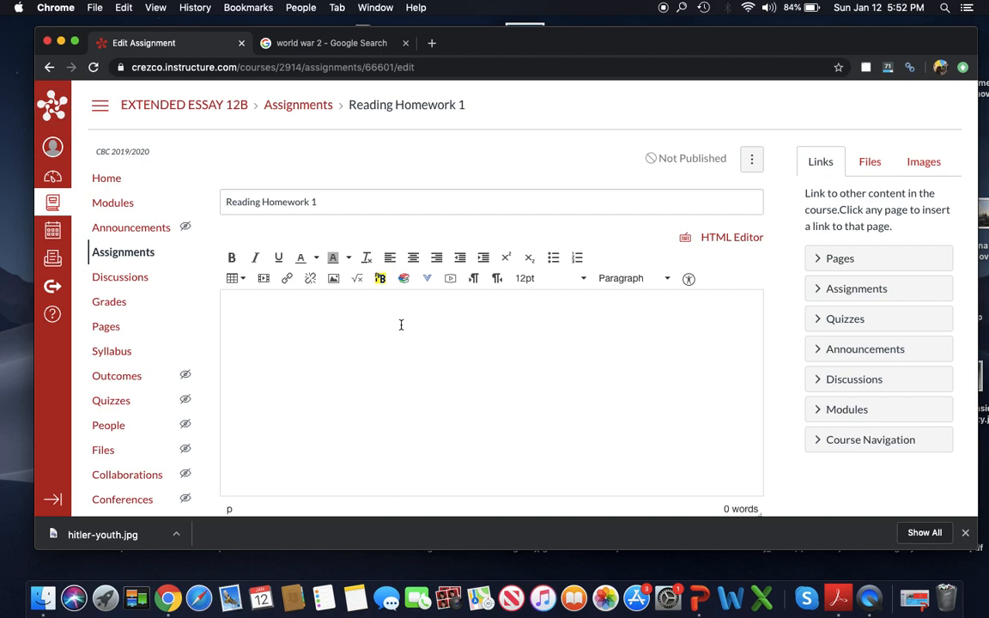
- Write the description "Students need to complete reading Chapter 2 on the causes of World War 2 from pages 24-38 in their textbook."
type("Students need to comple")
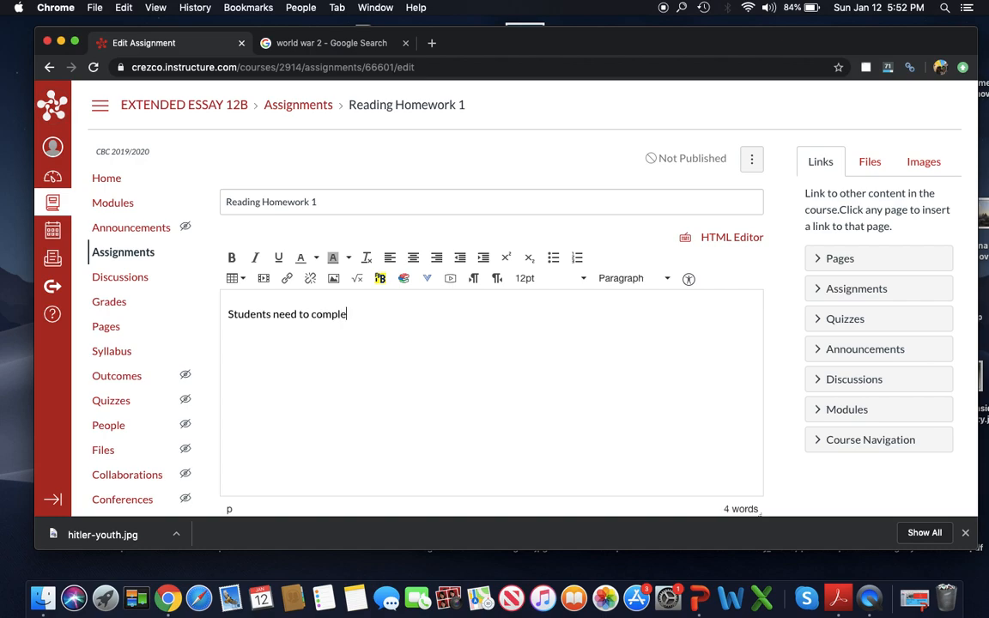
type("te reading Chapter 2 on teh")
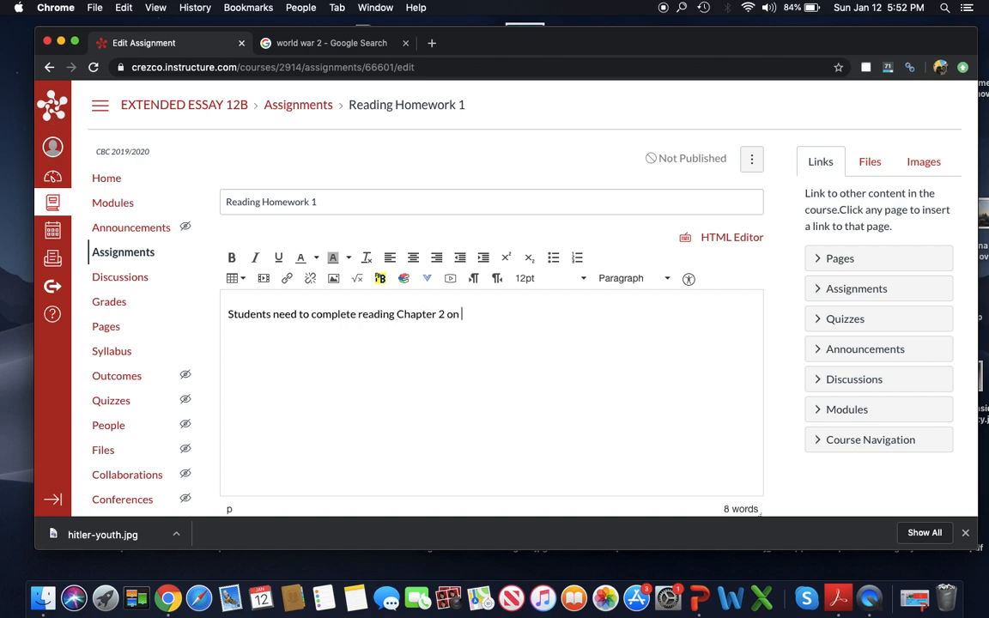
key("BackSpace")
key("BackSpace")
type("he causes of World WAr")
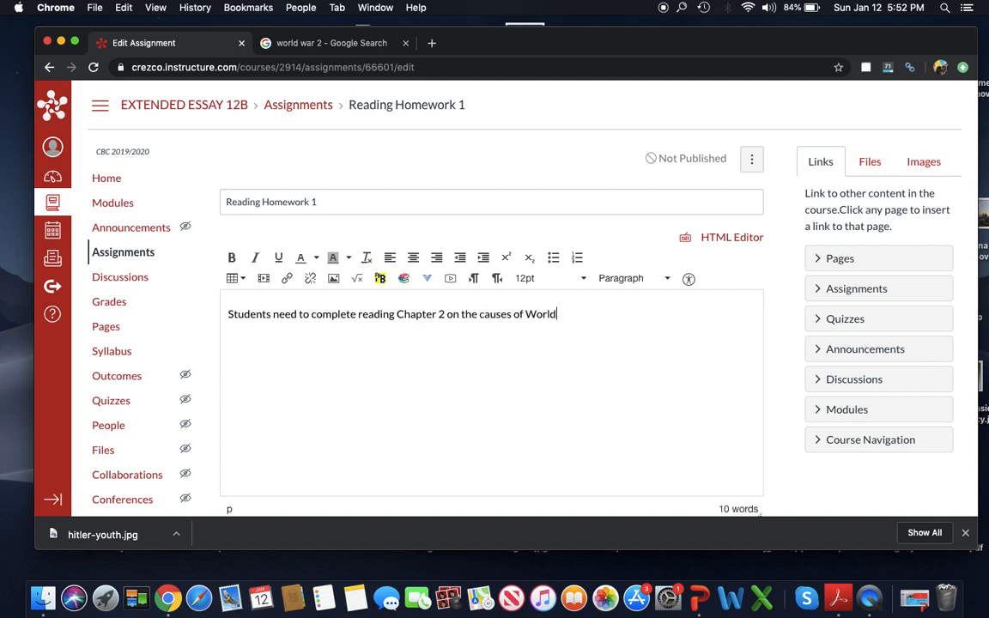
key("BackSpace")
key("BackSpace")
type("ar 2 from pges")
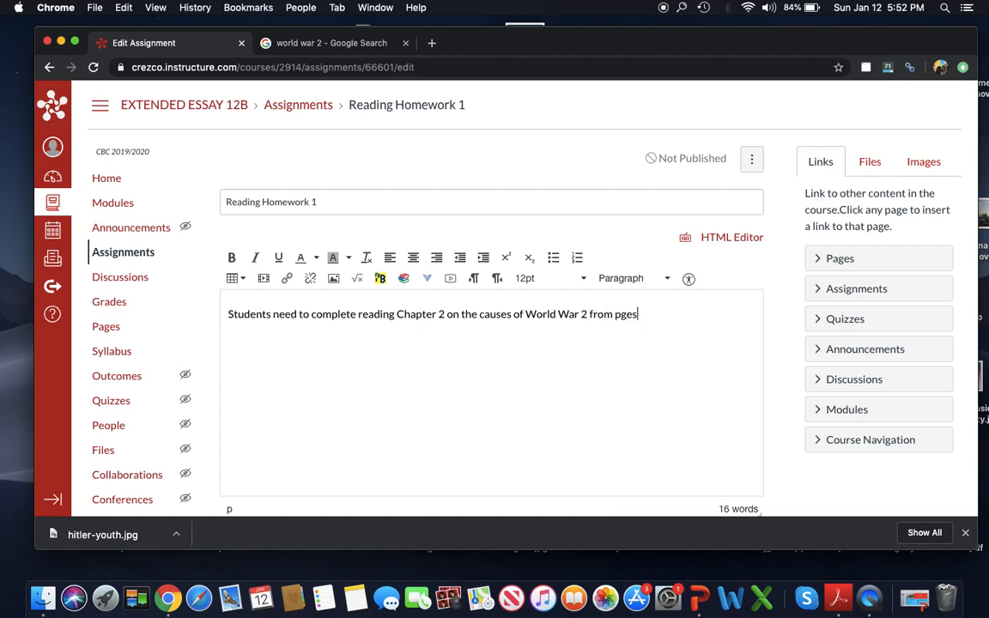
key("BackSpace")
key("BackSpace")
type("ages 24-38 in their")
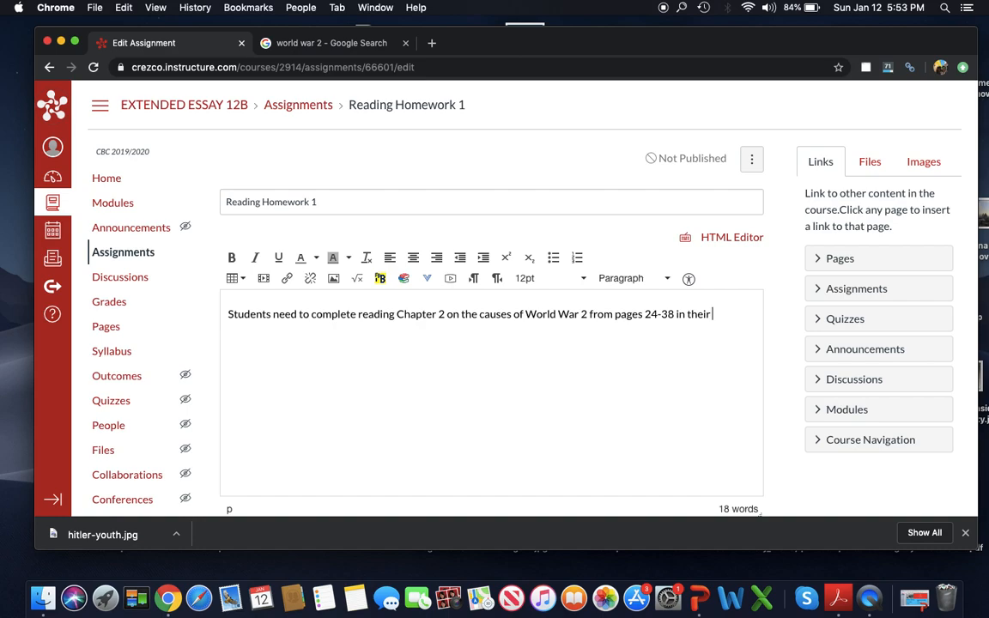
type(" textbook.")
- Add the sentence "They also need to complete the reading check worksheet, and on the due date they will have a reading quiz."
type("They al")
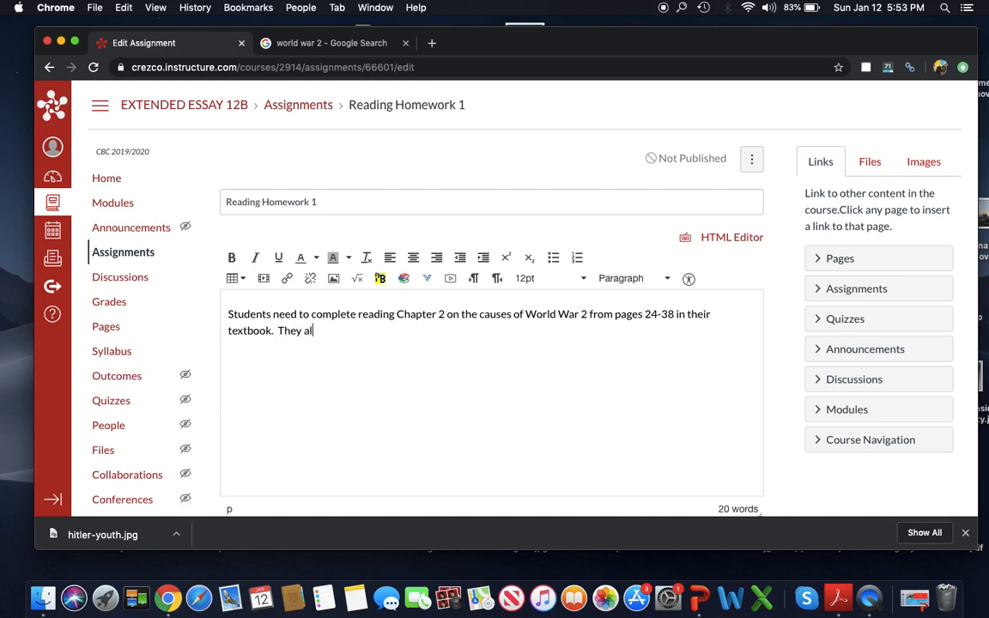
type("so need to complete the red")
key("BackSpace")
type("ading check work")
key("BackSpace")
type("ksheet, and on the due date they will have a reading quiz.")
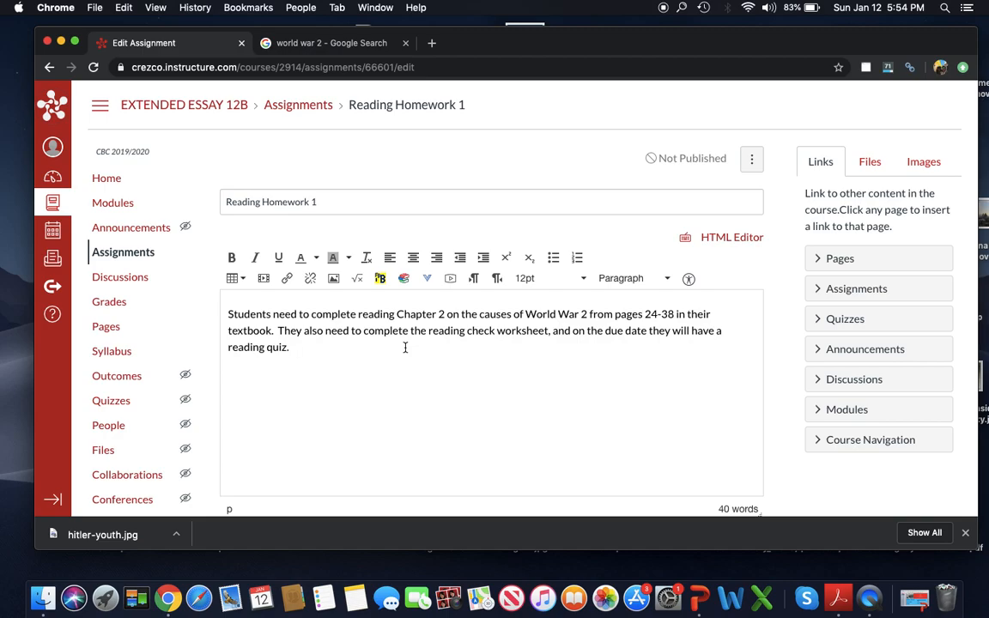
- Set the assignment's submission type to Online and allow File Uploads as the entry option
scroll(405, 346, "down", 5)
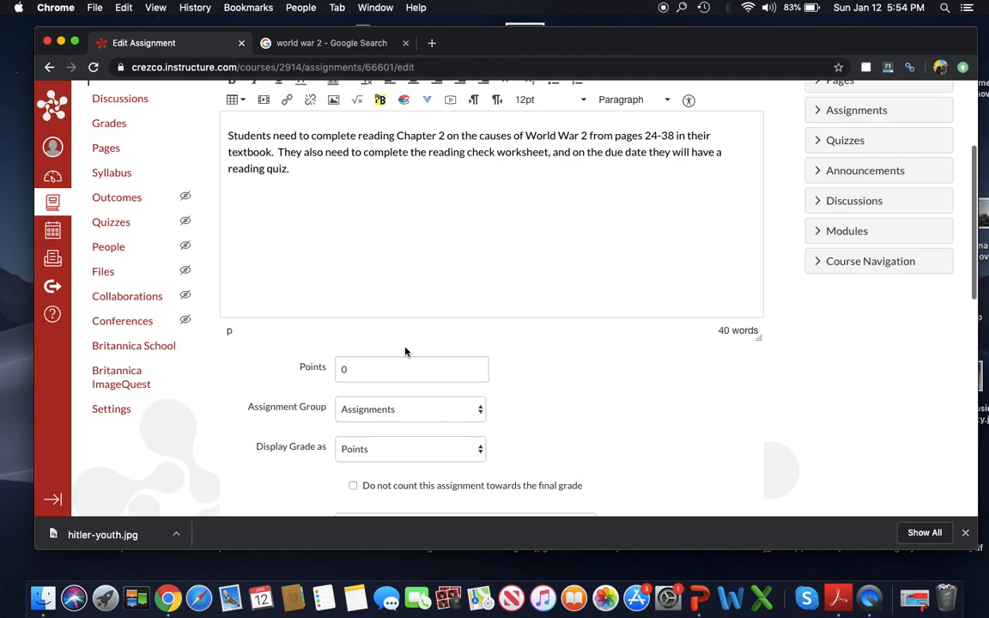
scroll(406, 350, "down", 1)
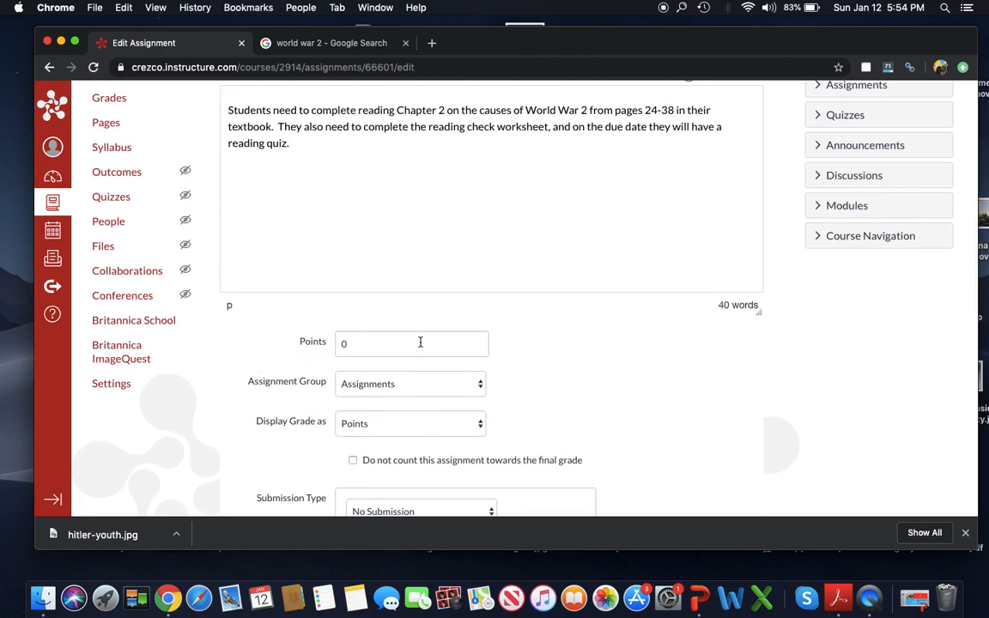
left_click(361, 342)
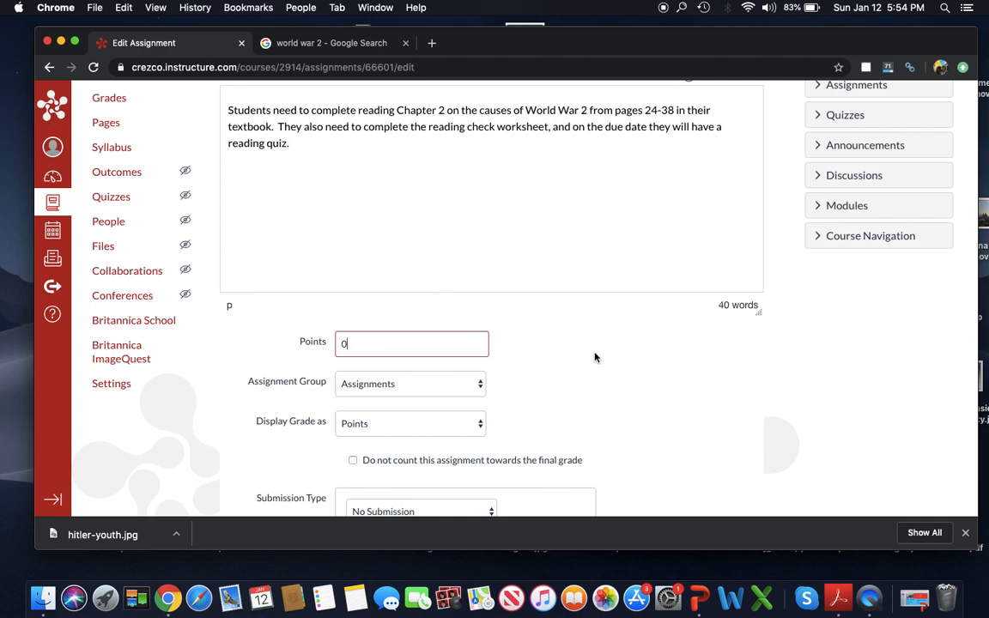
scroll(672, 359, "down", 5)
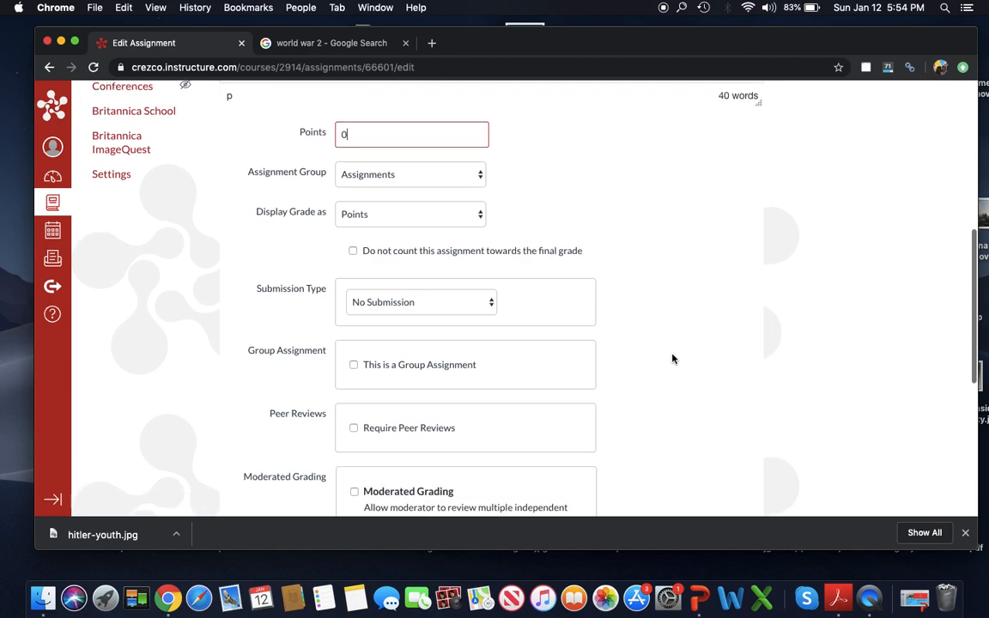
left_click(473, 289)
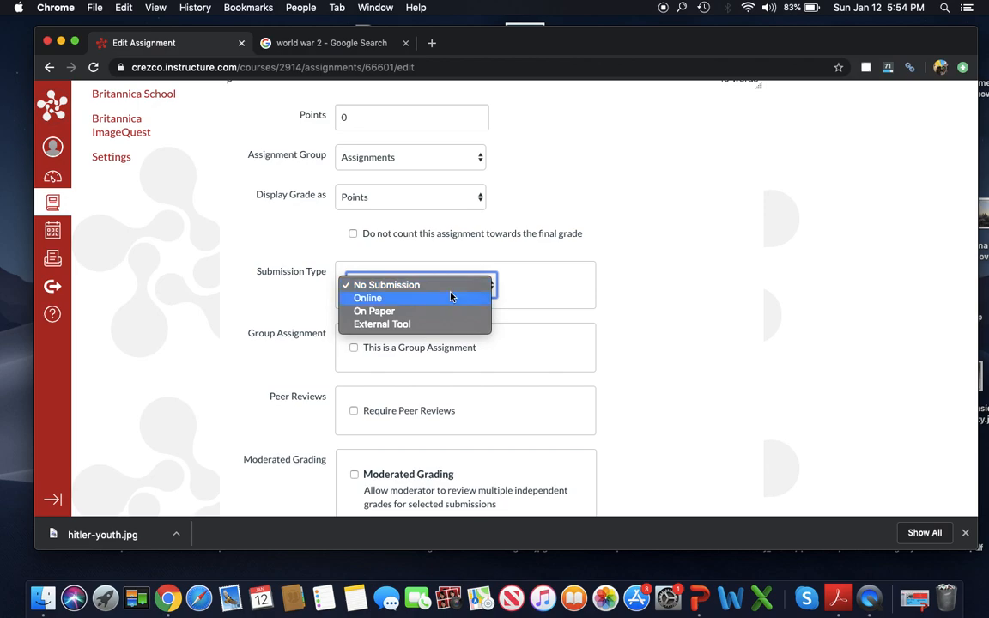
left_click(443, 299)
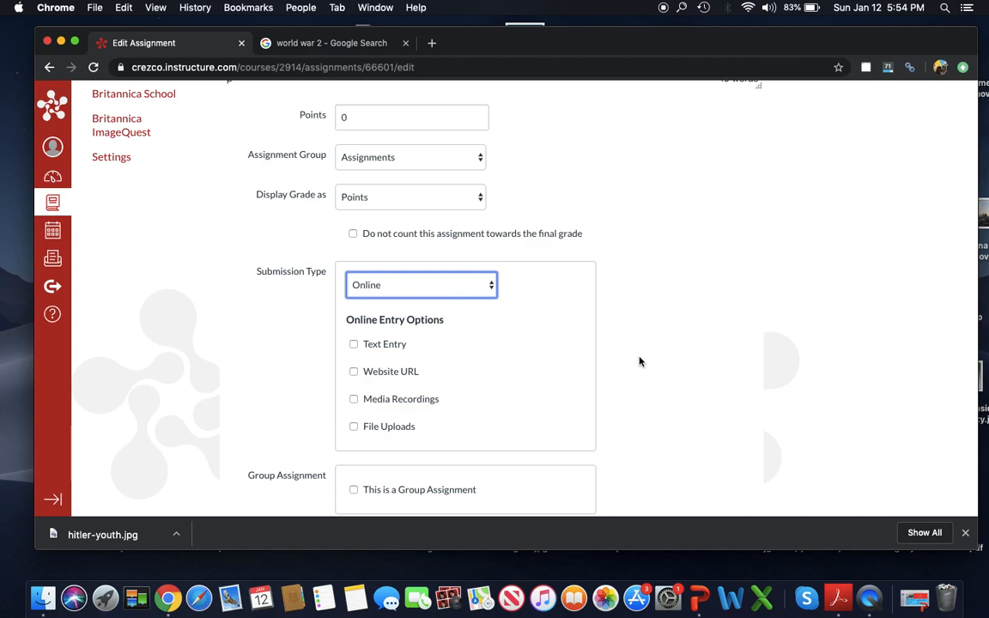
scroll(640, 361, "down", 1)
scroll(618, 321, "down", 2)
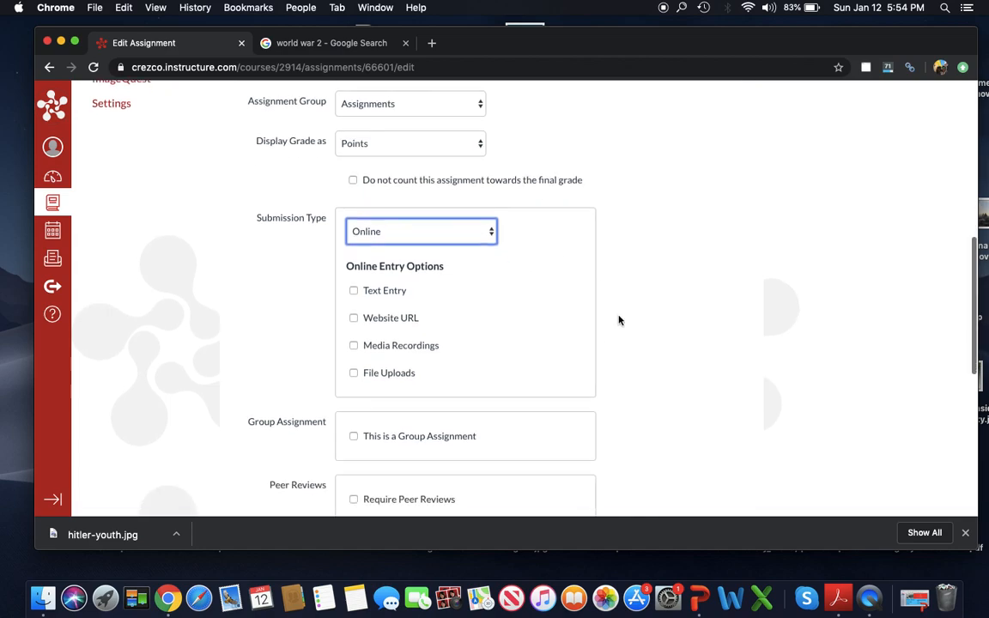
left_click(354, 369)
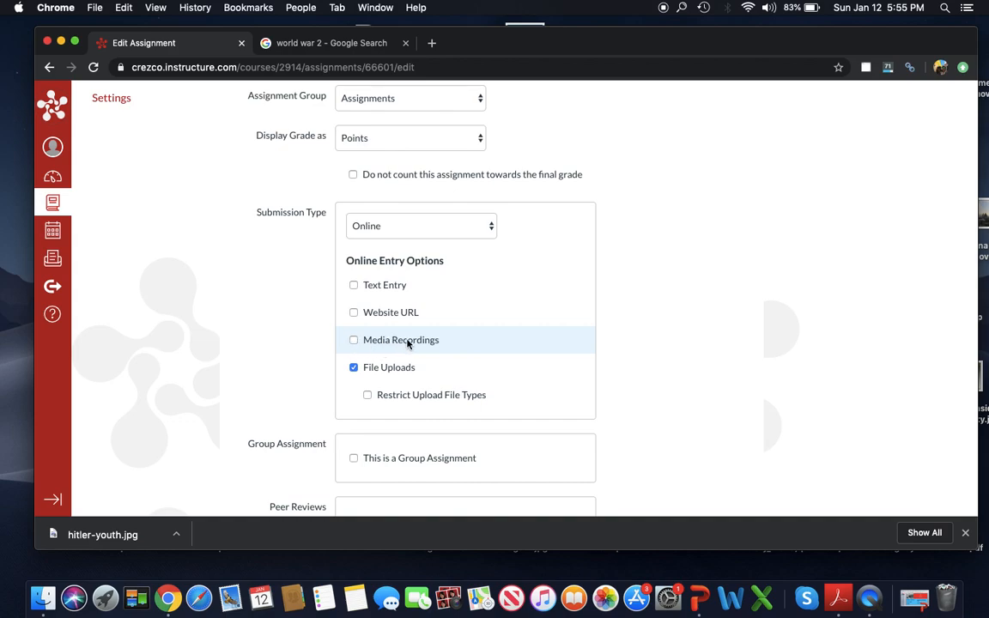
- Mark the assignment as a group assignment and dismiss the group set creation without saving a set
scroll(545, 366, "down", 3)
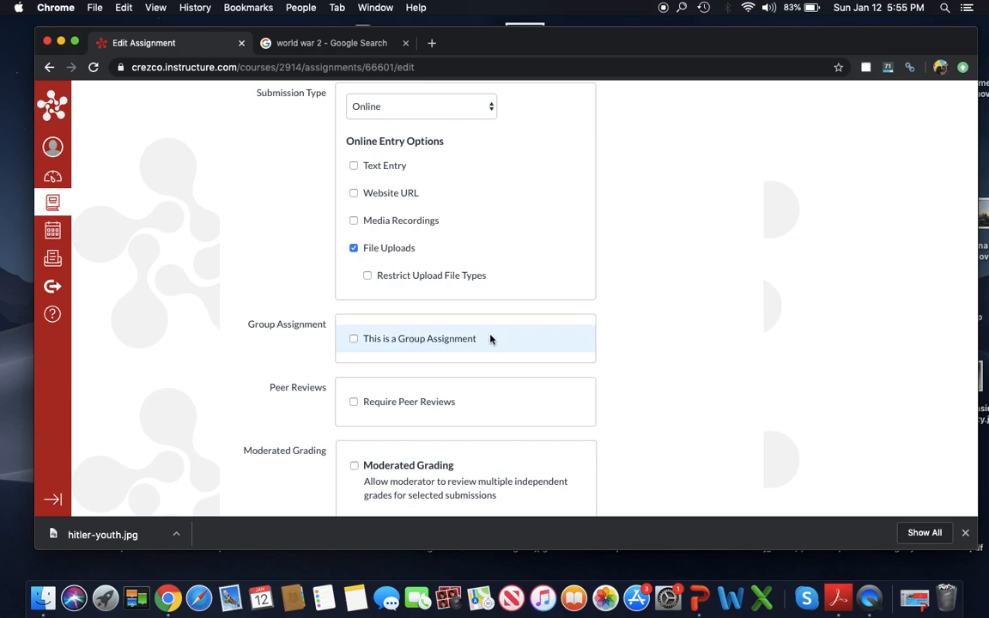
scroll(491, 338, "up", 10)
scroll(490, 331, "down", 1)
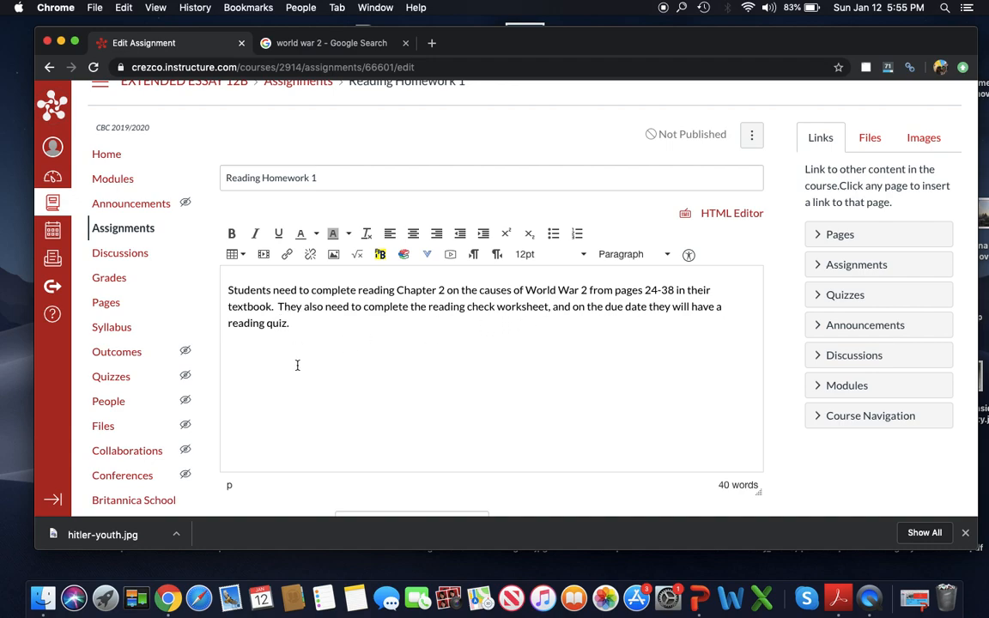
scroll(457, 380, "down", 10)
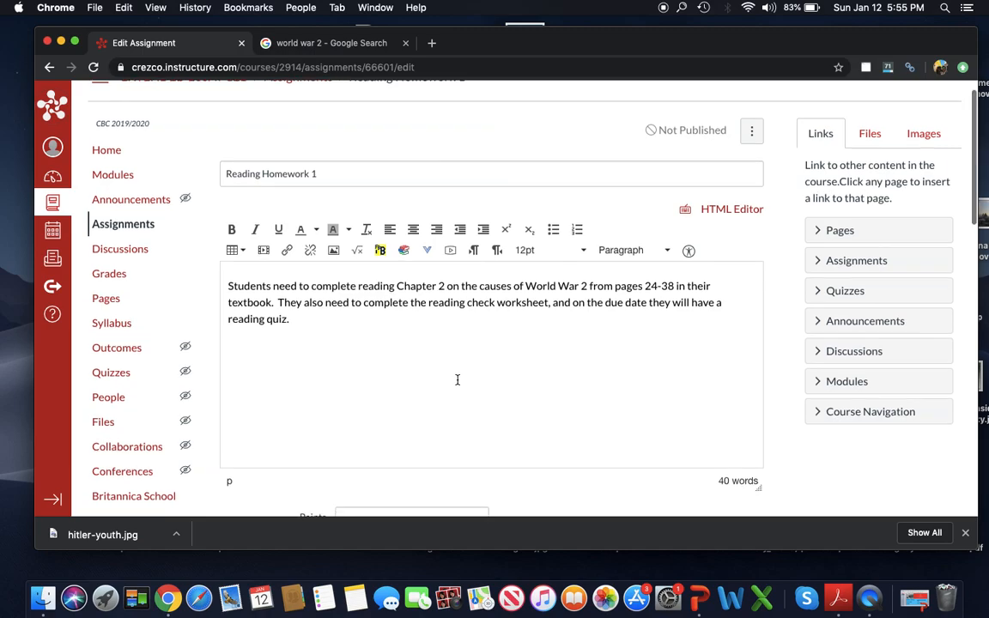
left_click(353, 284)
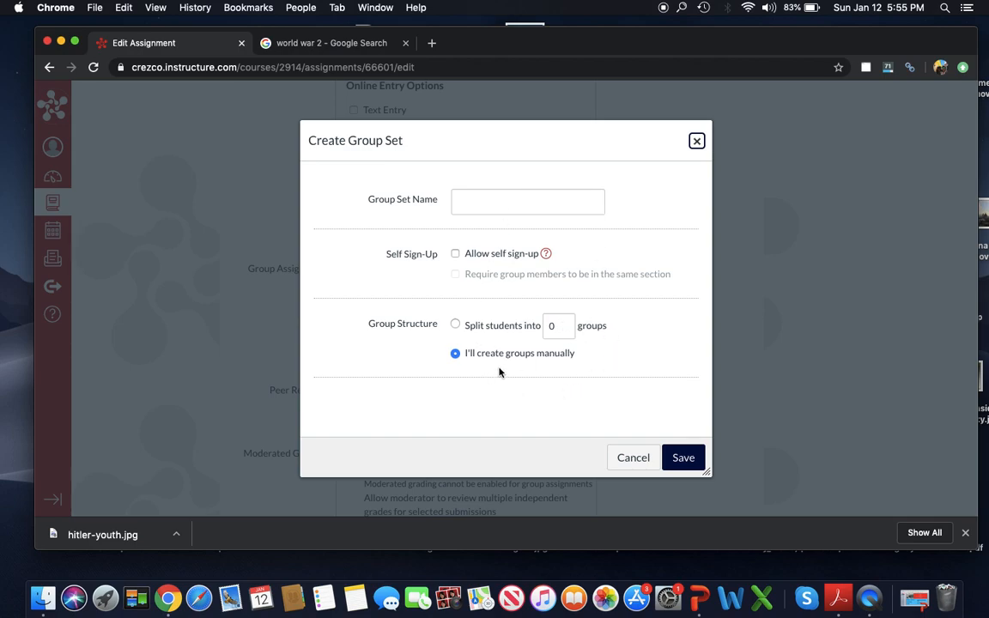
left_click(696, 141)
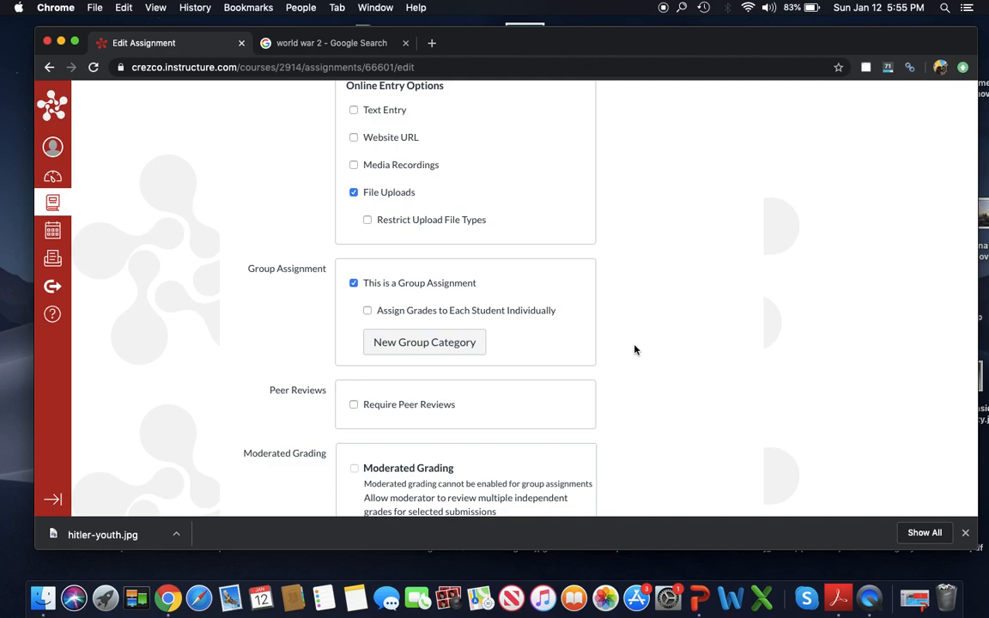
- Set the assignment's due date for everyone to January 24, 2020
scroll(635, 349, "down", 3)
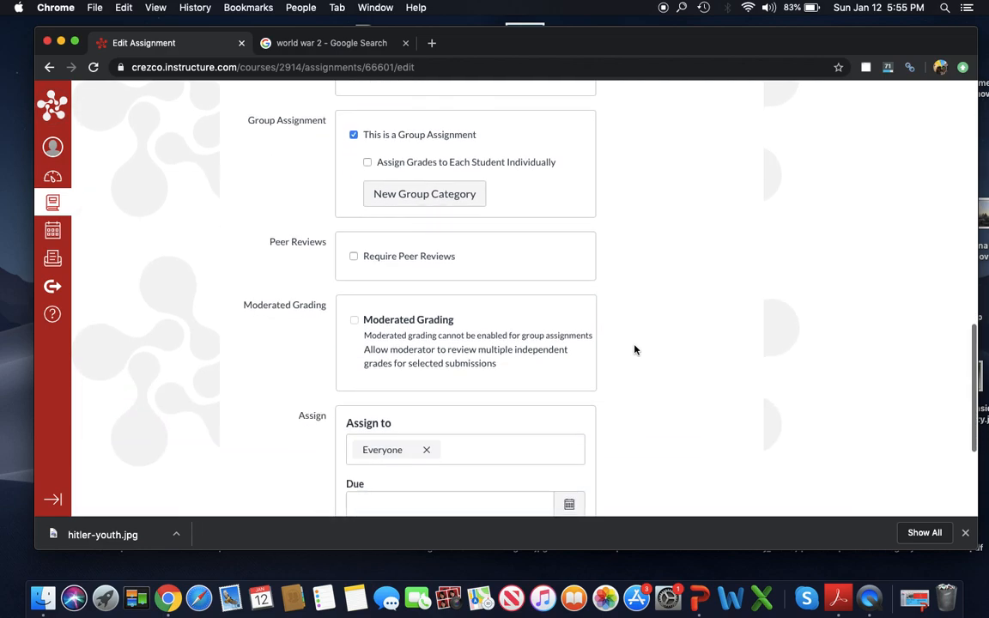
scroll(636, 349, "down", 4)
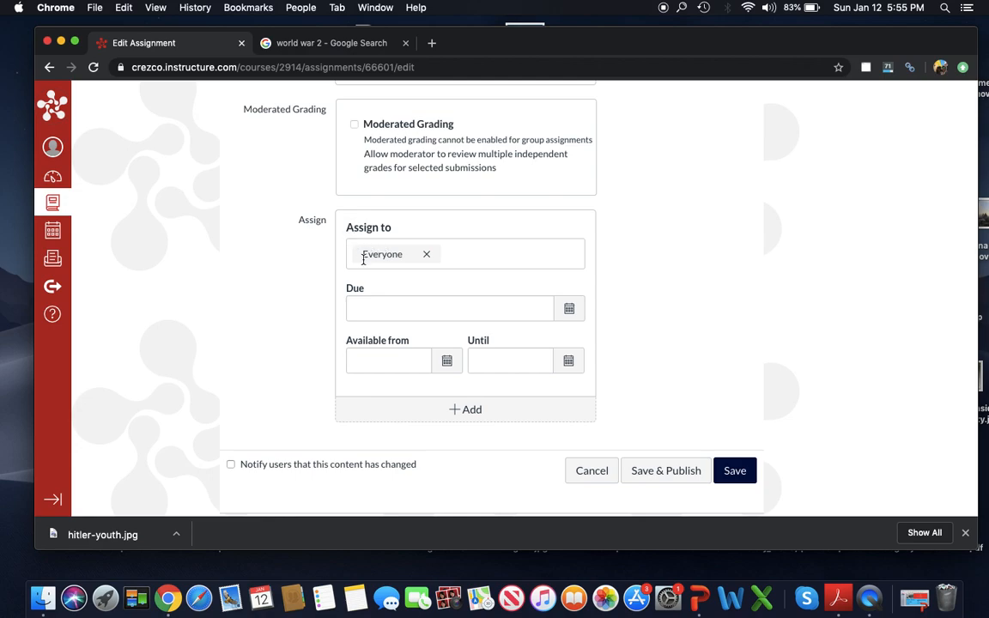
left_click(571, 309)
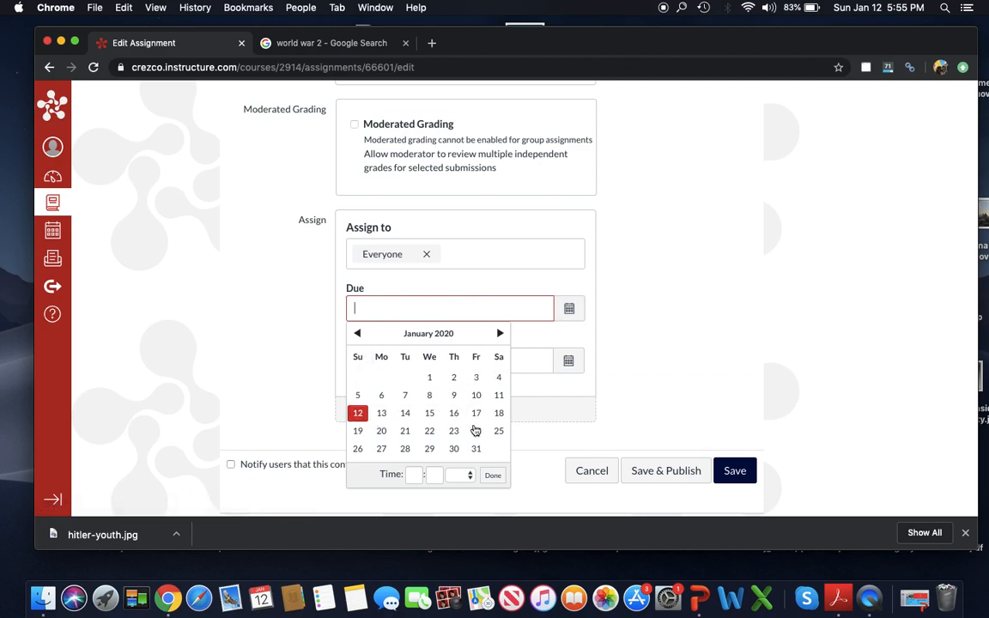
left_click(476, 431)
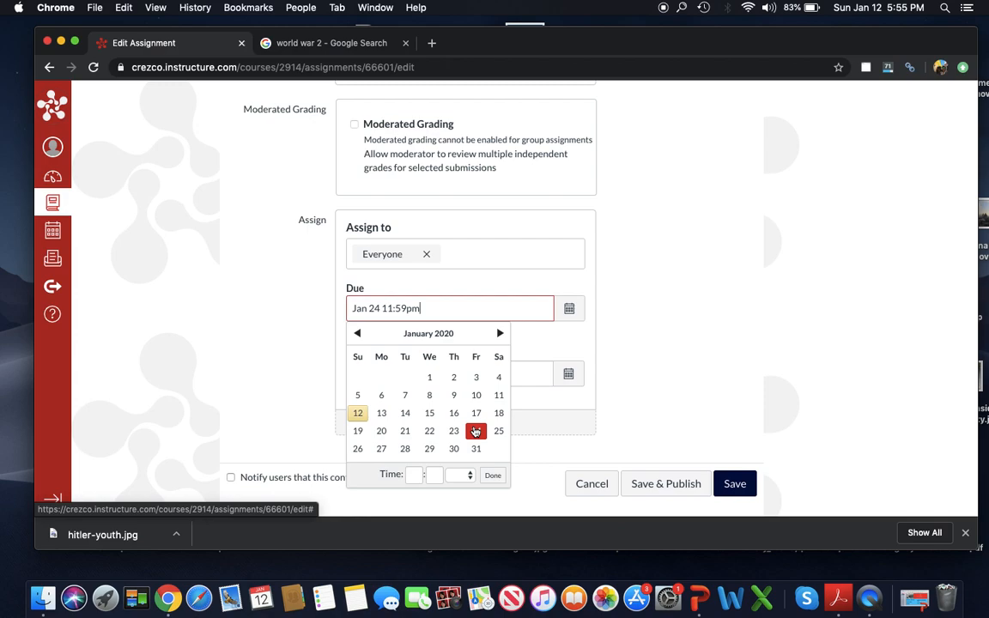
left_click(622, 386)
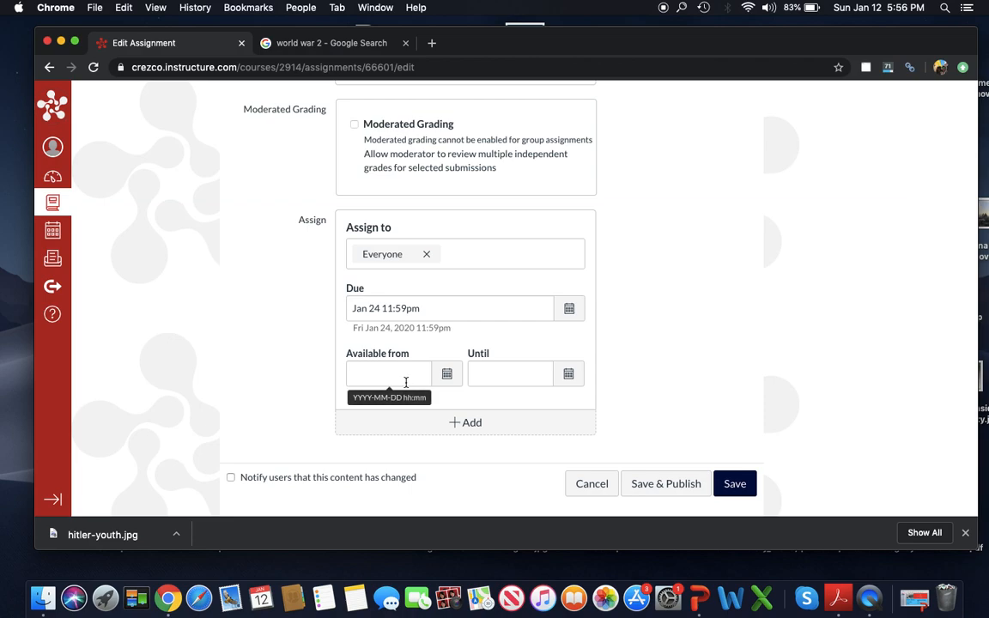
left_click(445, 373)
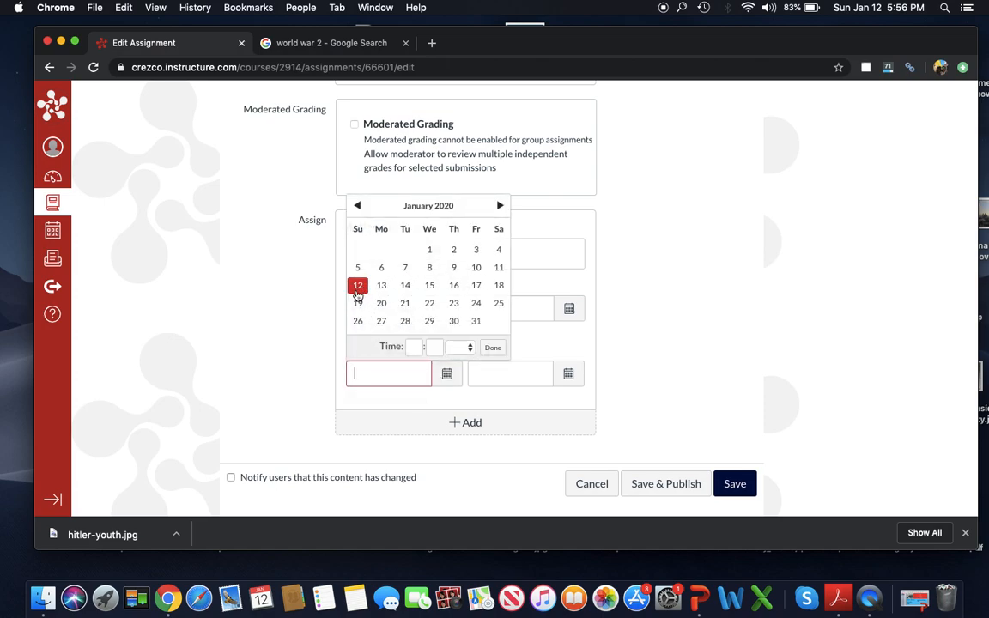
left_click(513, 373)
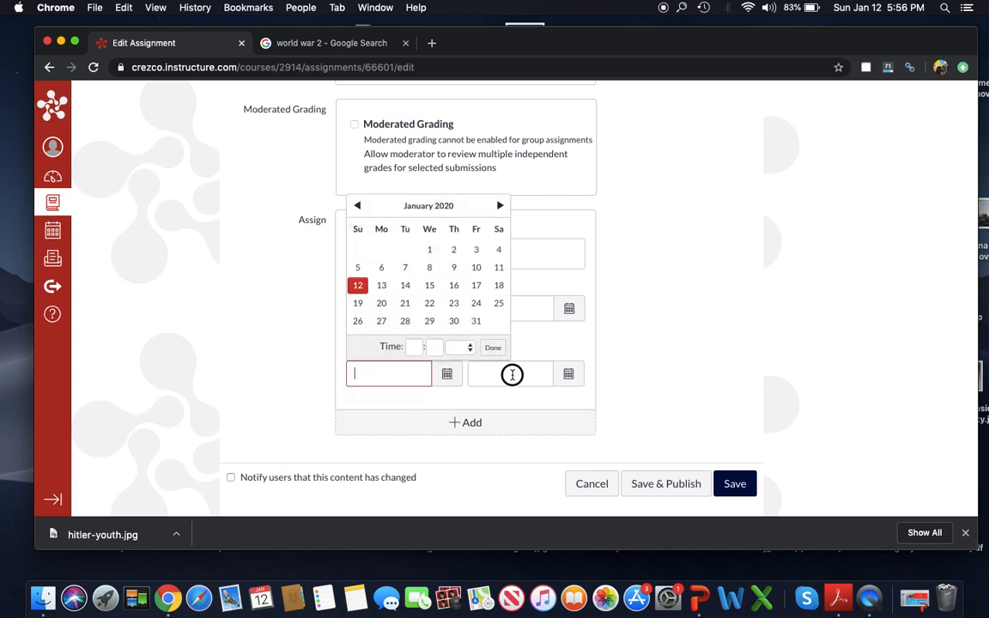
left_click(576, 382)
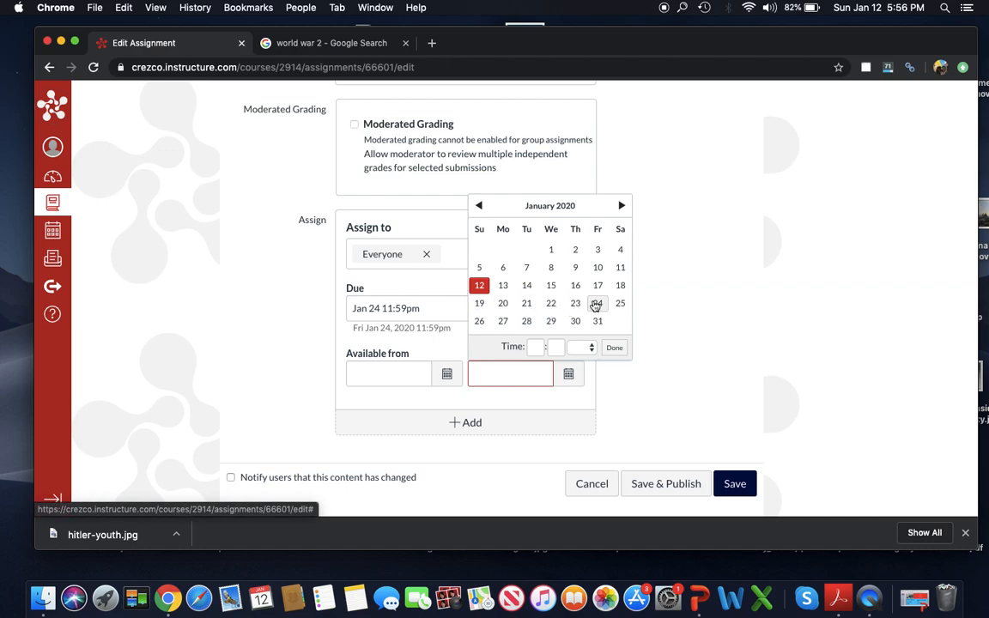
left_click(676, 384)
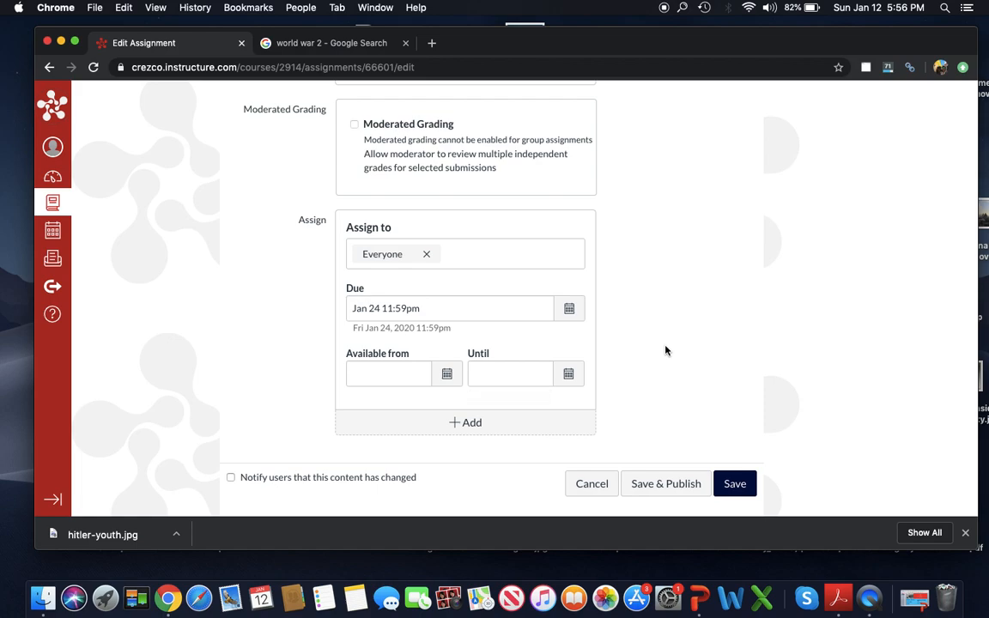
- Review the assignment's title, description and dates, and try to save and publish it
scroll(665, 351, "down", 1)
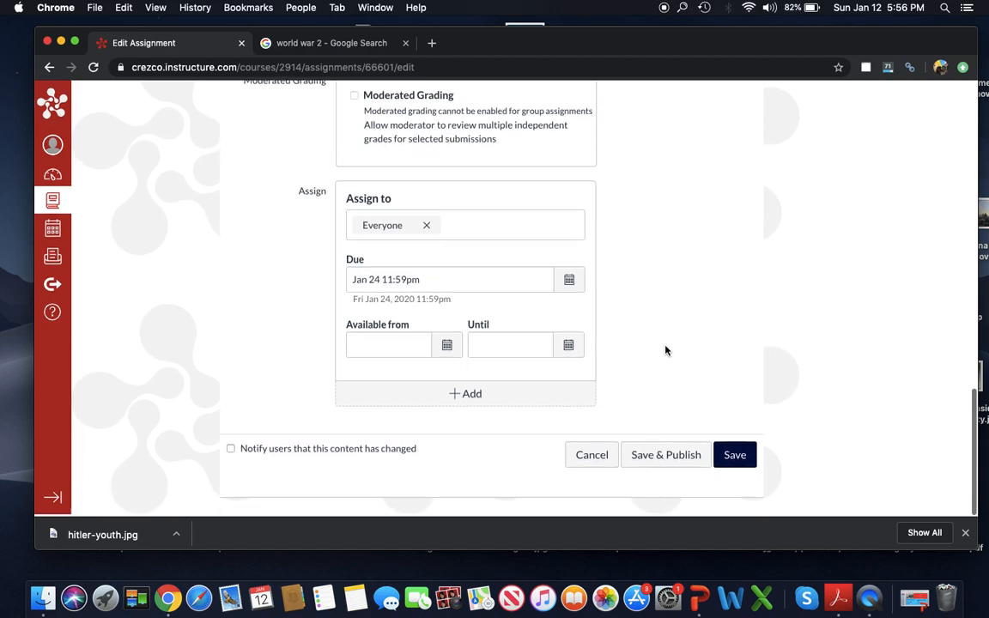
scroll(665, 351, "up", 10)
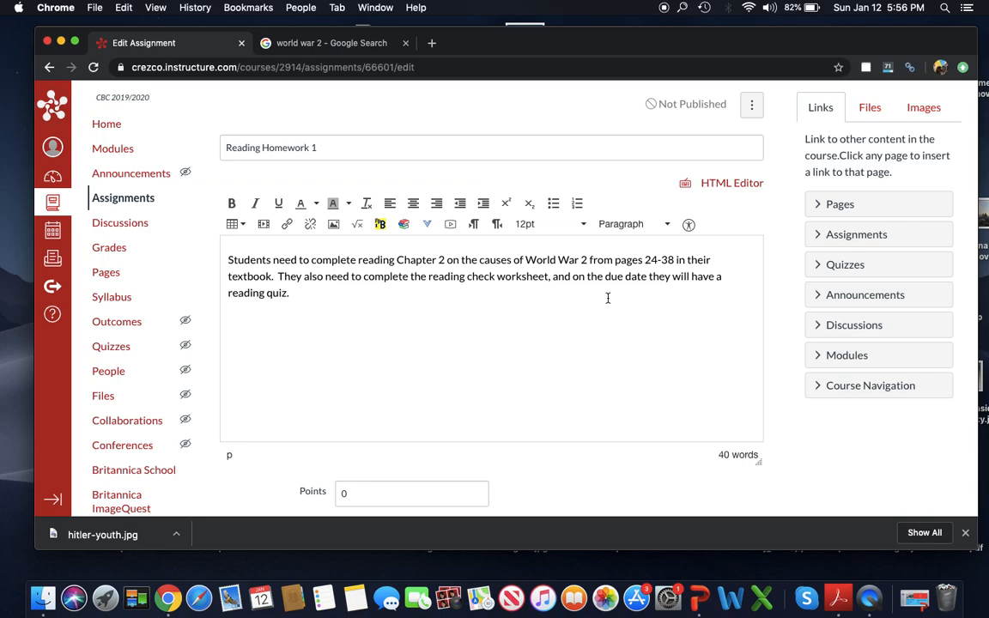
scroll(611, 357, "down", 15)
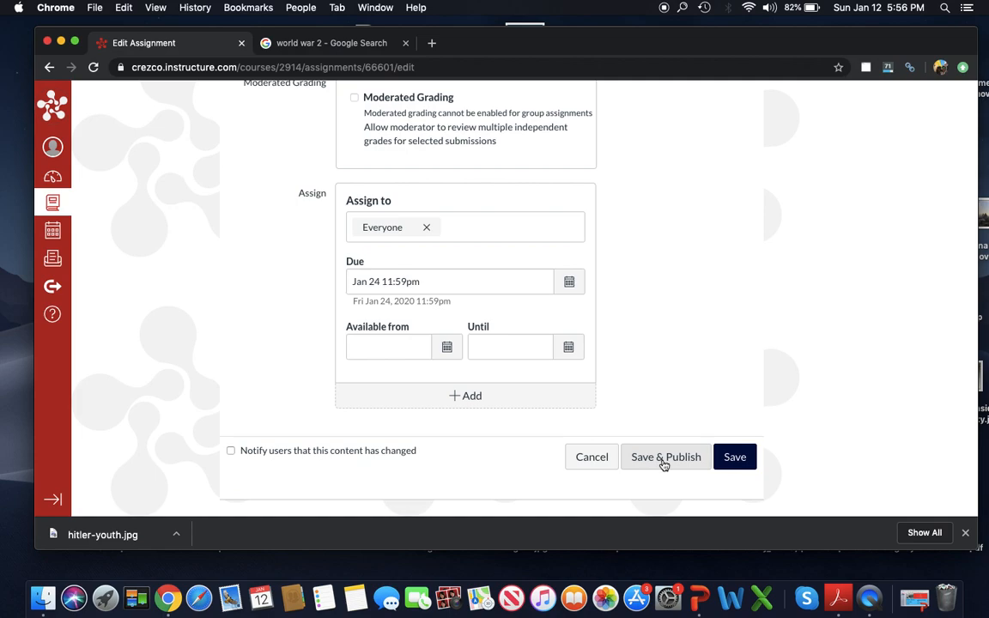
left_click(663, 459)
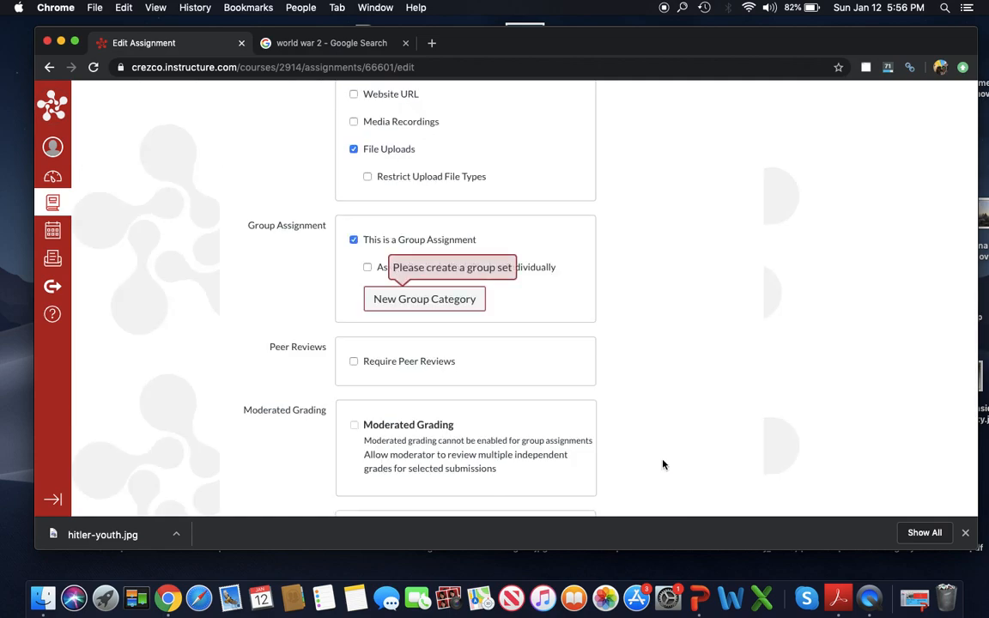
- Turn off the group assignment setting and save and publish the Reading Homework 1 assignment
left_click(354, 240)
scroll(552, 317, "up", 3)
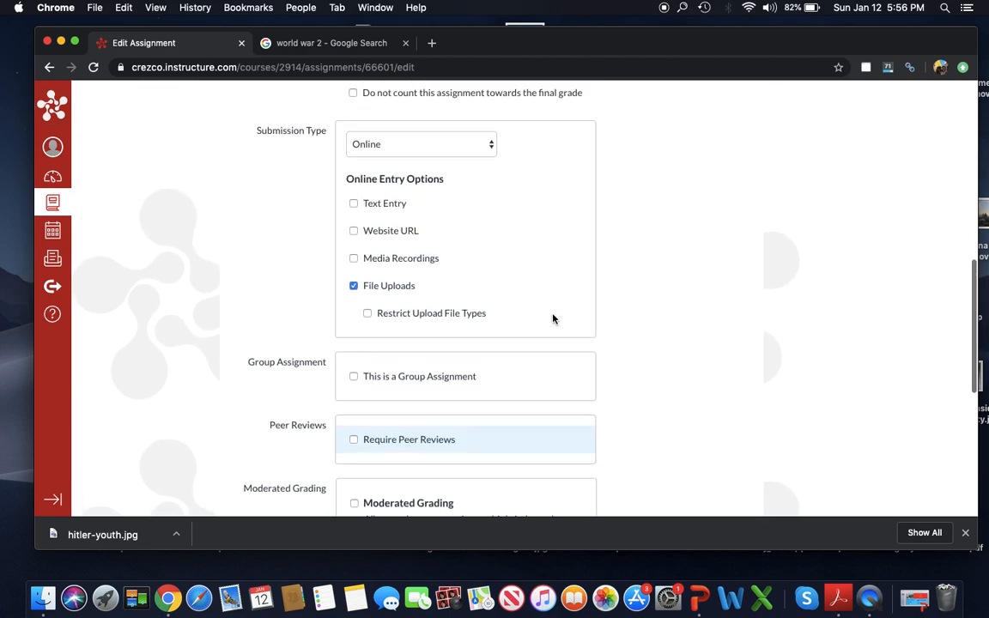
scroll(601, 334, "down", 1)
scroll(647, 347, "down", 5)
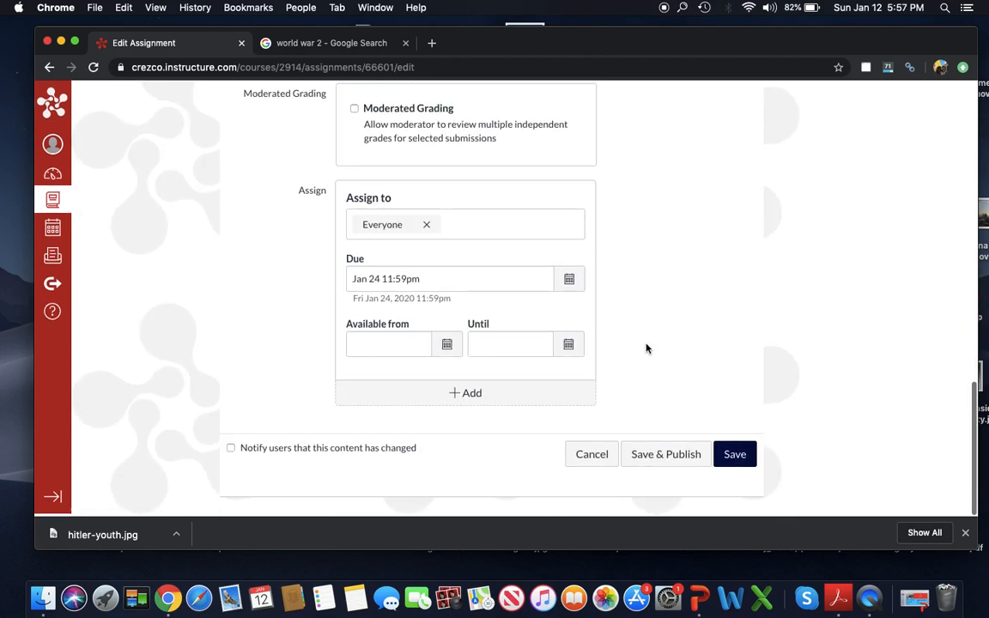
left_click(661, 456)
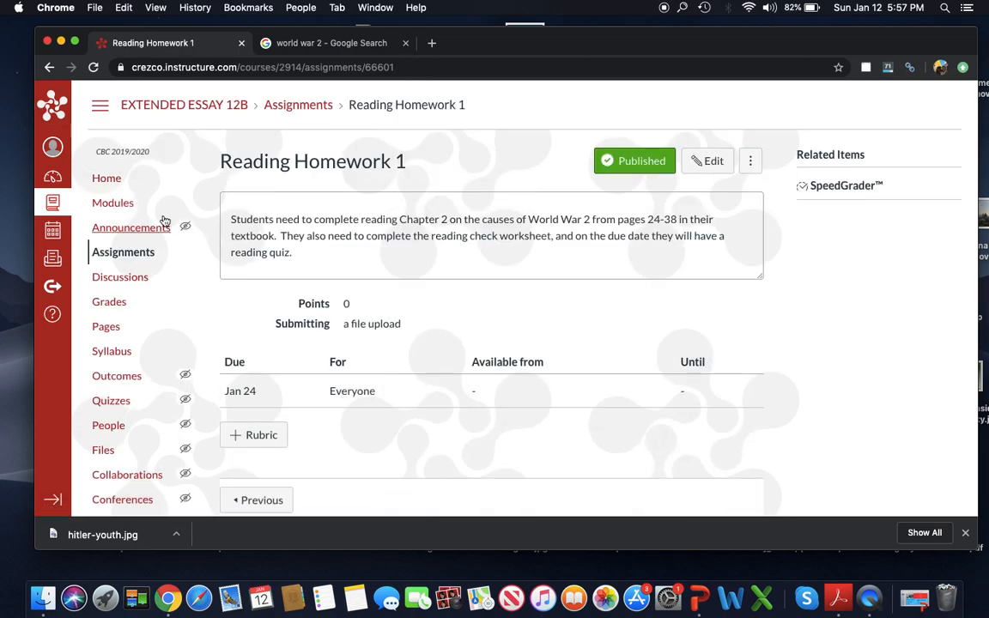
- View the published assignment in the course's Modules list and log out of the teacher account
left_click(124, 206)
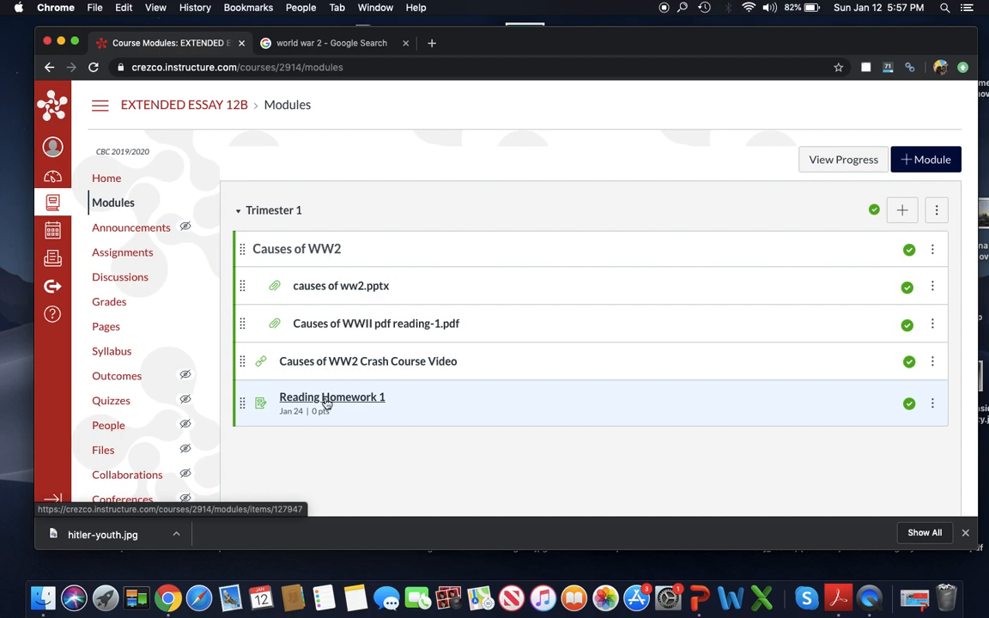
left_click(53, 148)
left_click(203, 190)
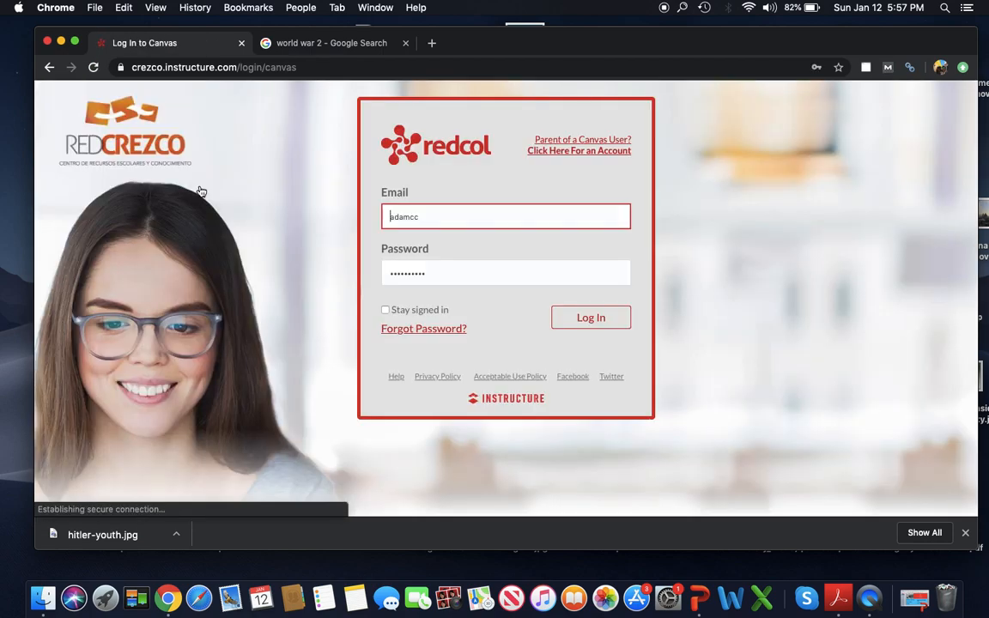
- Log in to the student account by entering its username and password
double_click(436, 215)
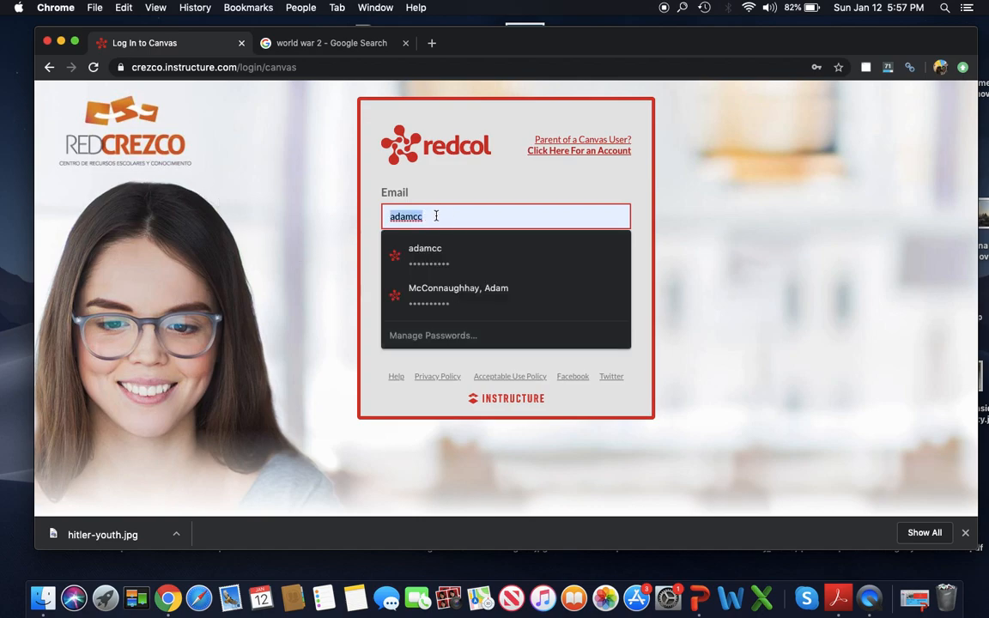
type("STU")
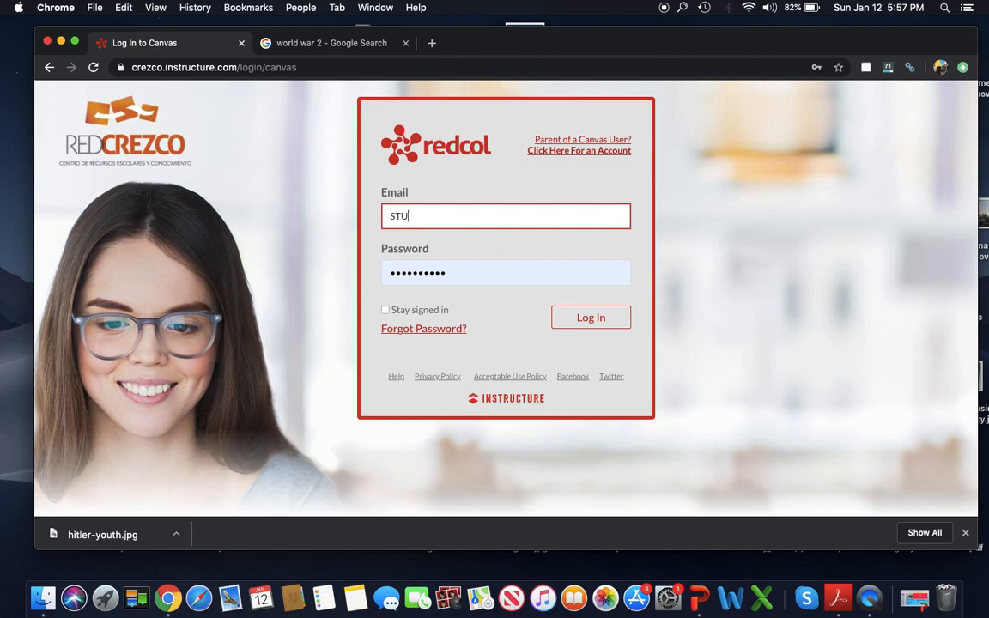
type("10B")
left_click(451, 271)
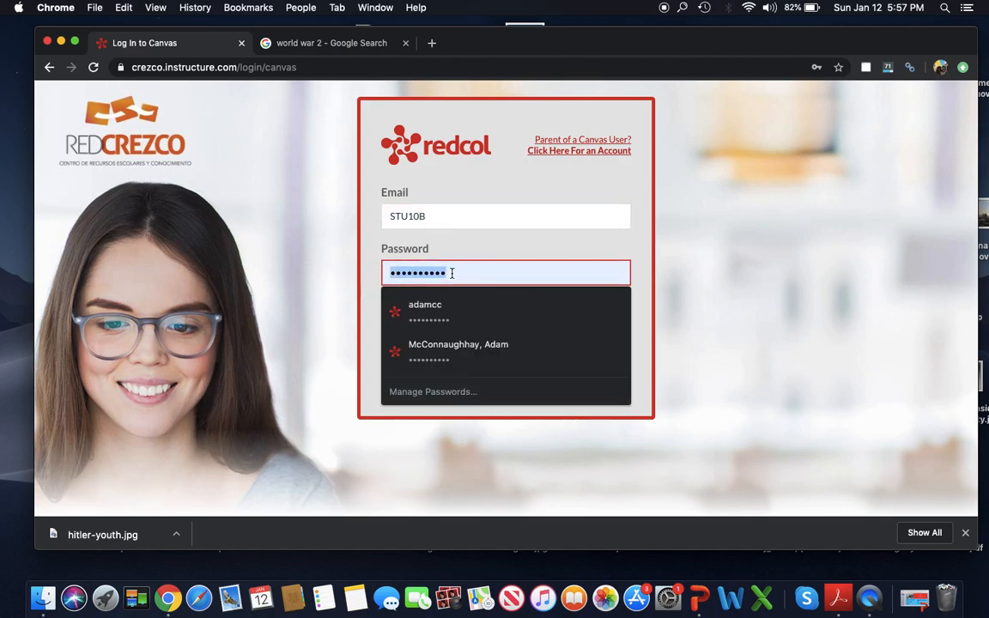
type("••••••••")
key("Return")
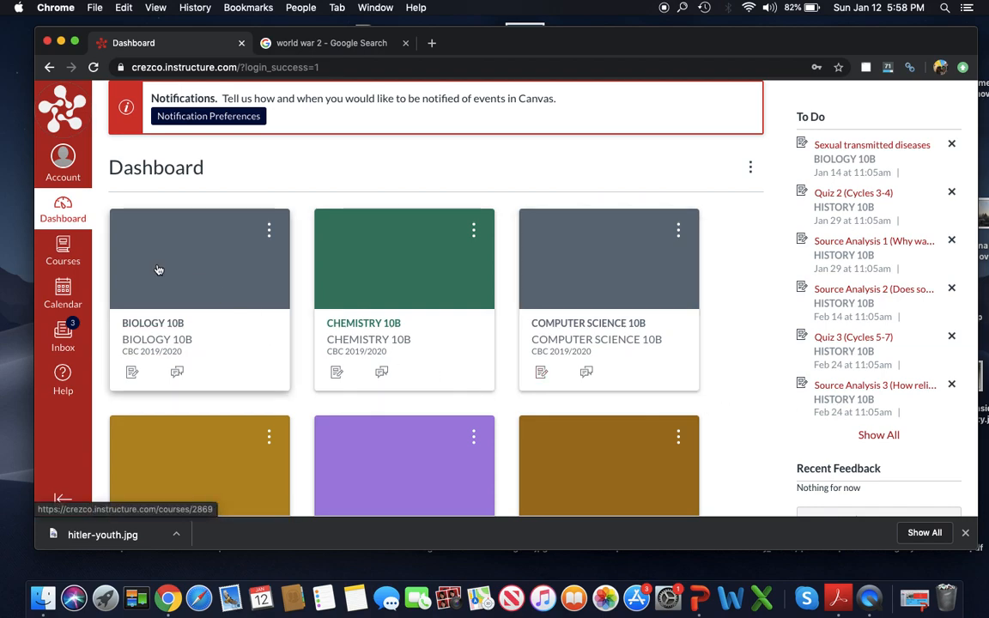
- Open the calendar and show the Computer Science, Cycle Planning, English Debate, Filosofia, and Historia y Geografia de Colombia 10B calendars
left_click(63, 294)
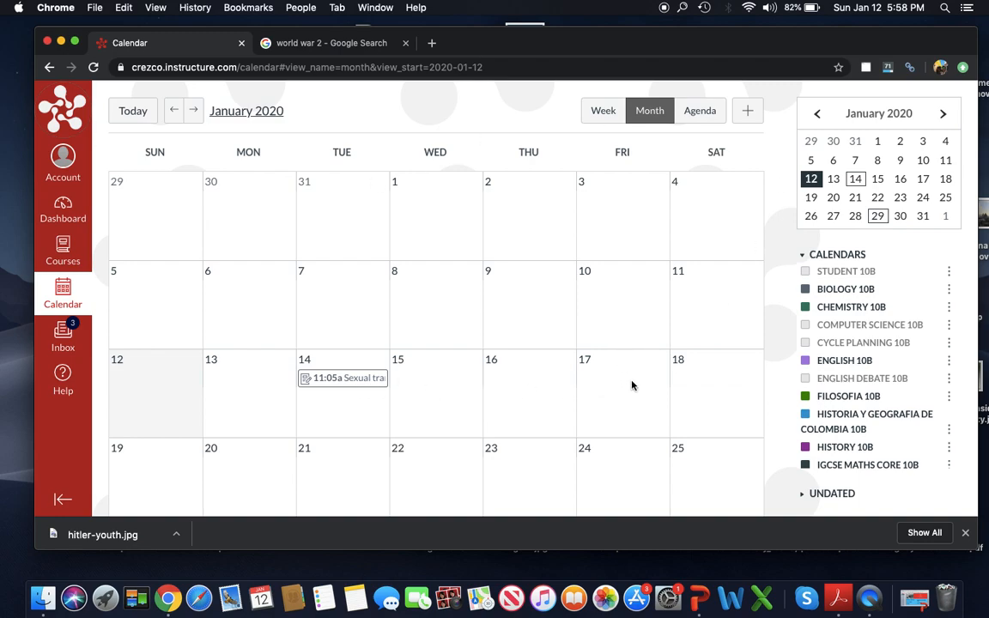
left_click(807, 325)
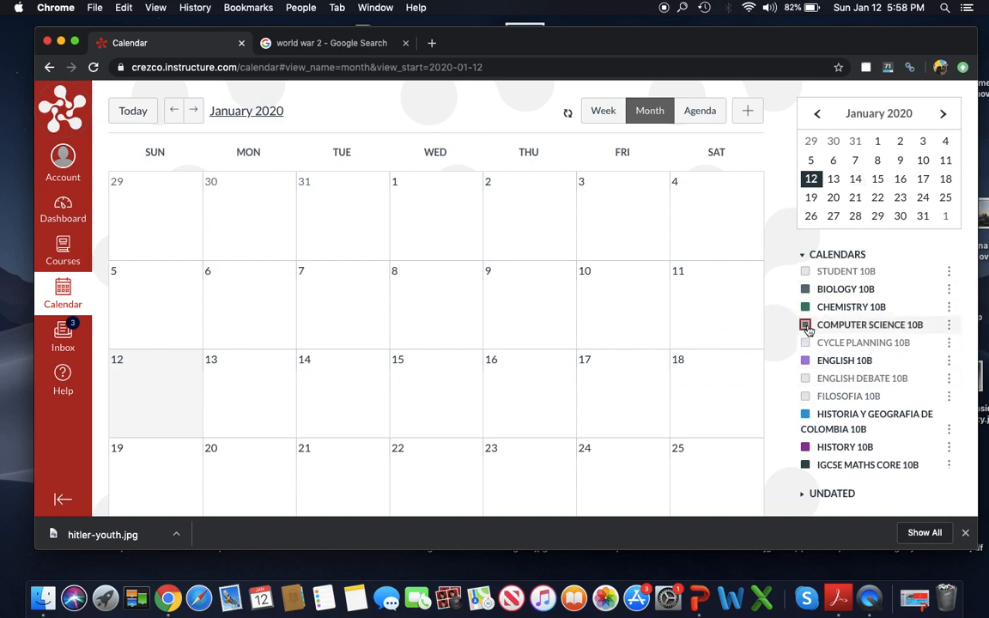
left_click(806, 343)
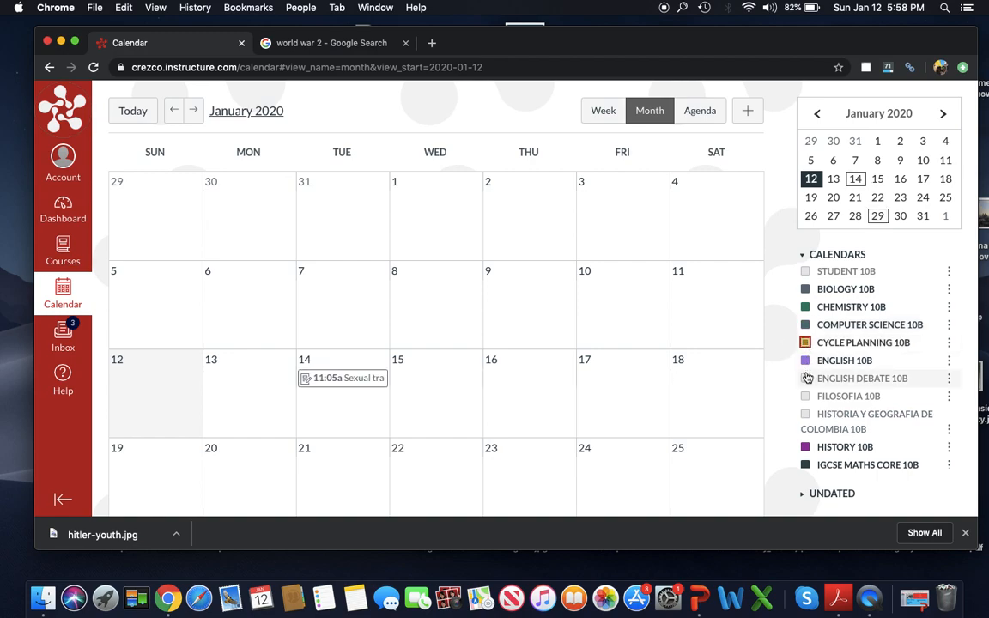
left_click(806, 378)
left_click(806, 398)
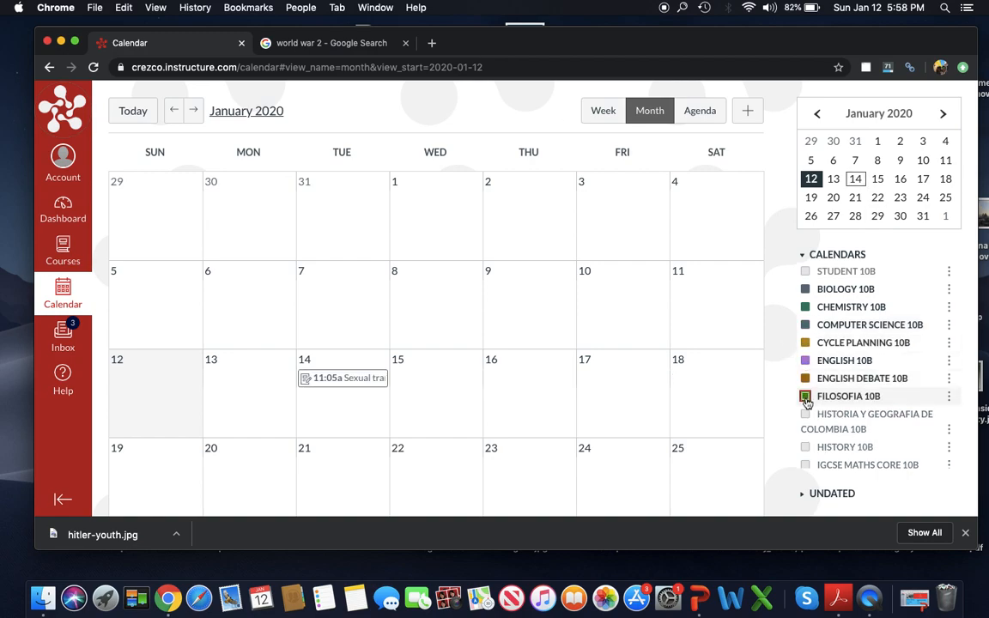
left_click(807, 414)
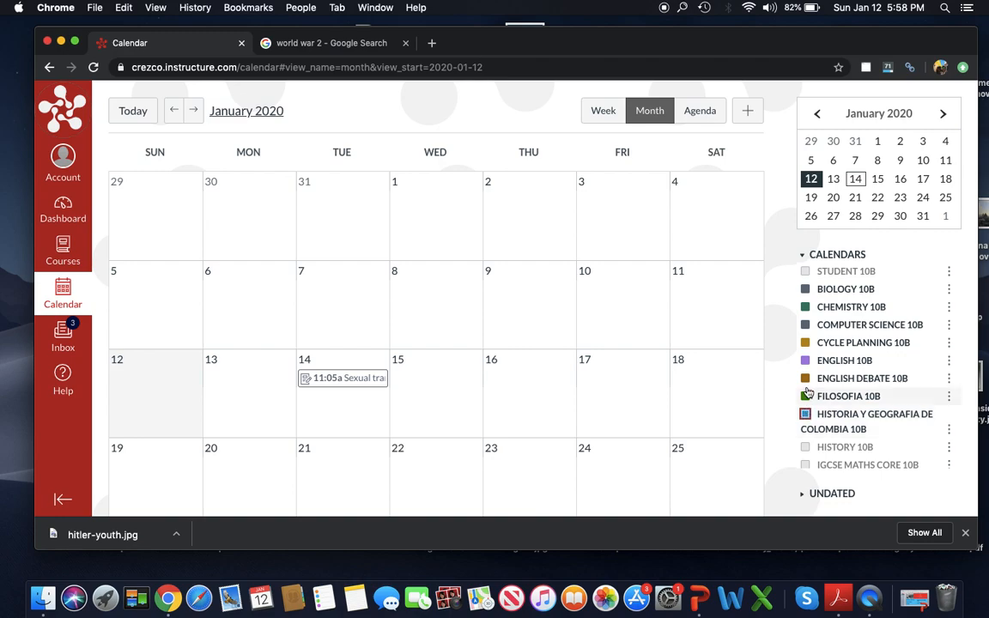
scroll(812, 339, "down", 3)
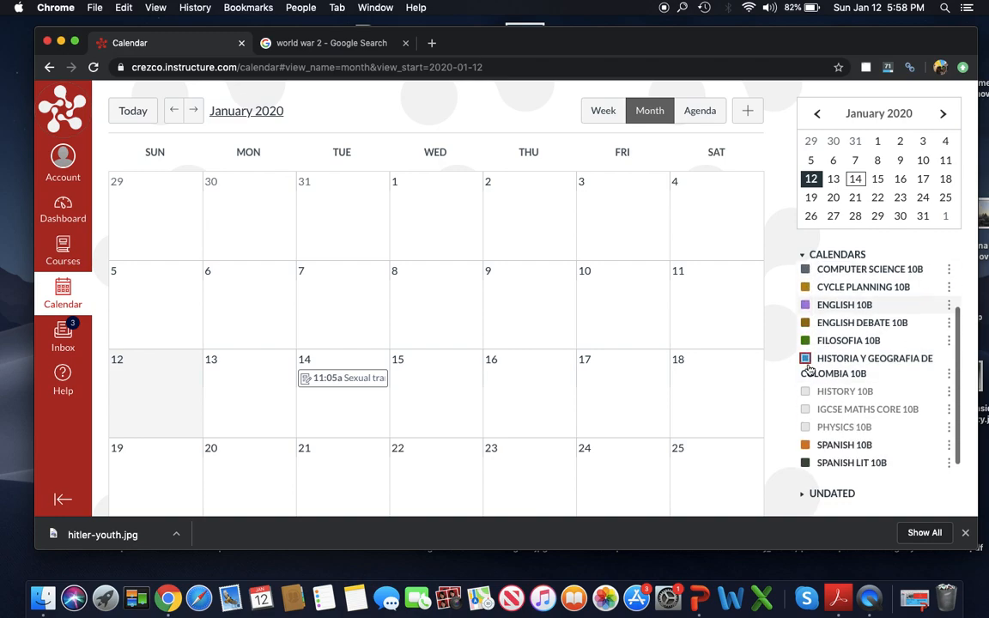
scroll(808, 368, "up", 3)
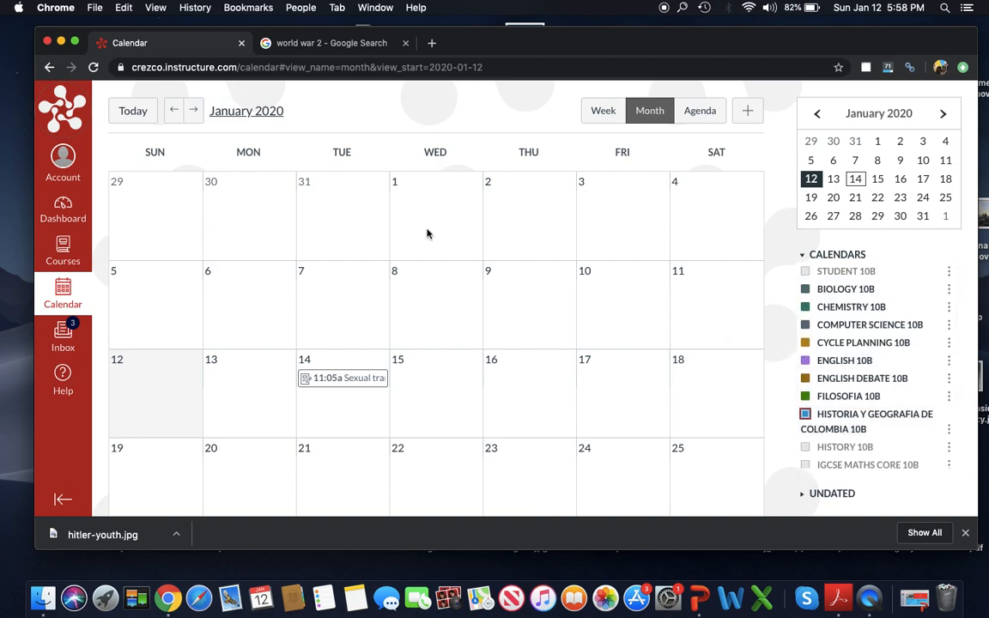
- Go back to November 2019 in the calendar's month view
left_click(173, 112)
left_click(174, 112)
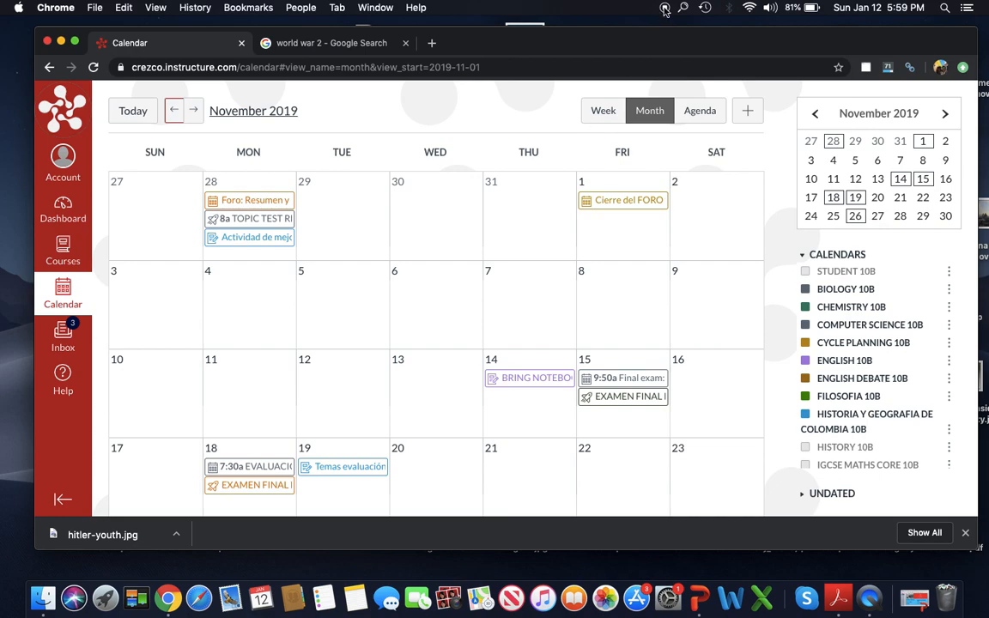
left_click(665, 7)
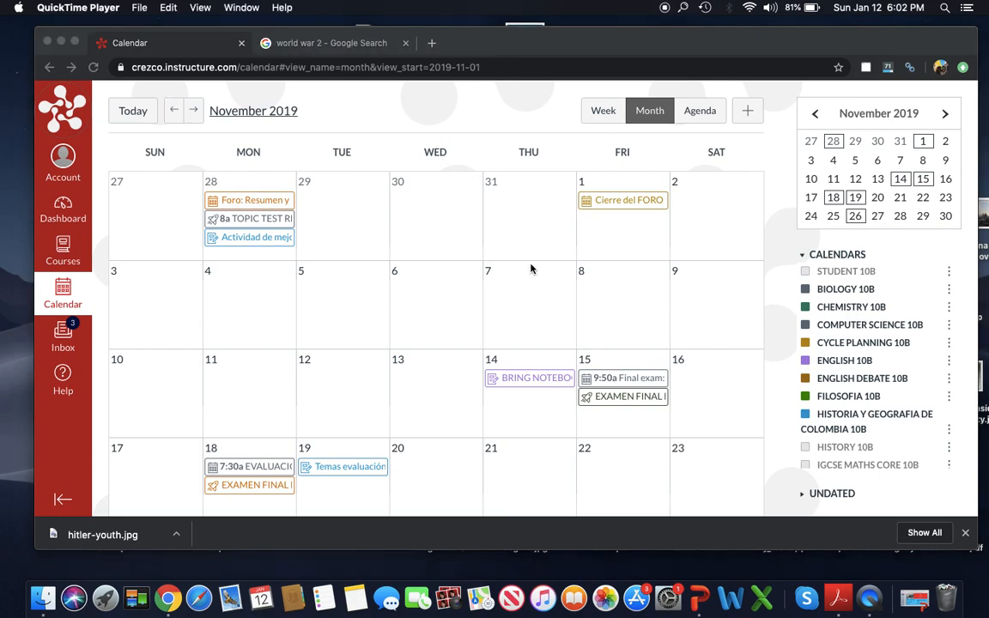